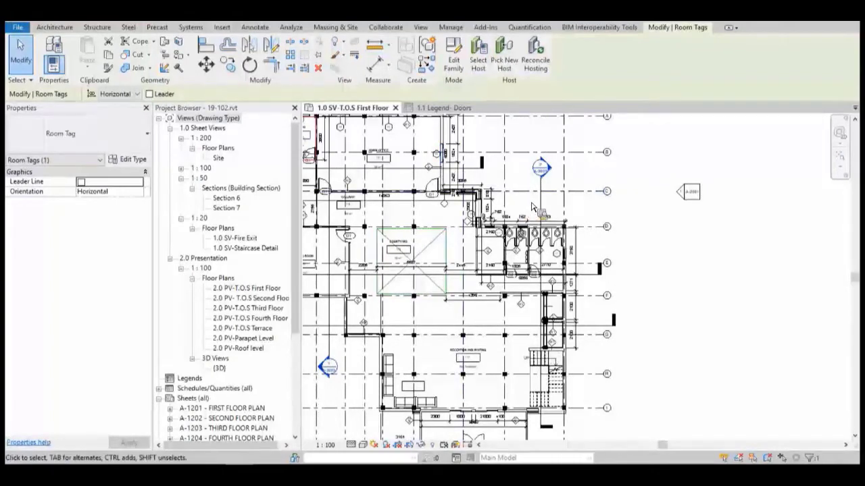
# Select the exterior wall below the board room and check its phasing properties
pyautogui.scroll(-1, 507, 213)
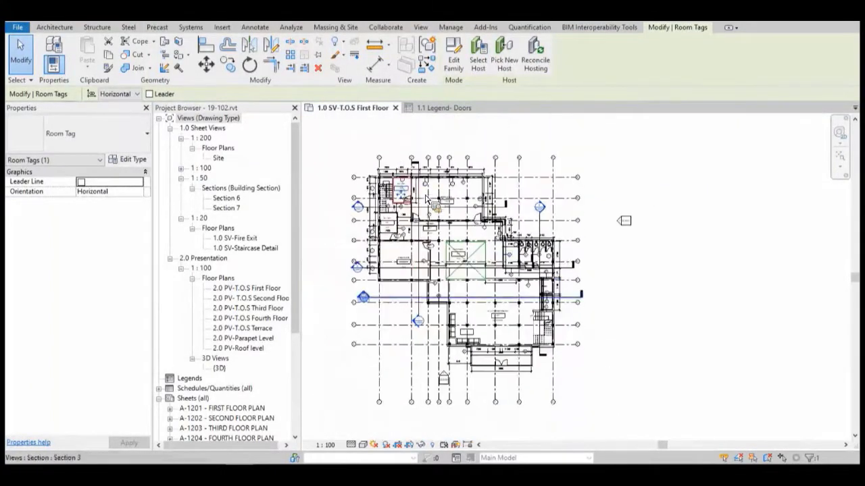
pyautogui.scroll(-1, 558, 293)
pyautogui.scroll(2, 381, 292)
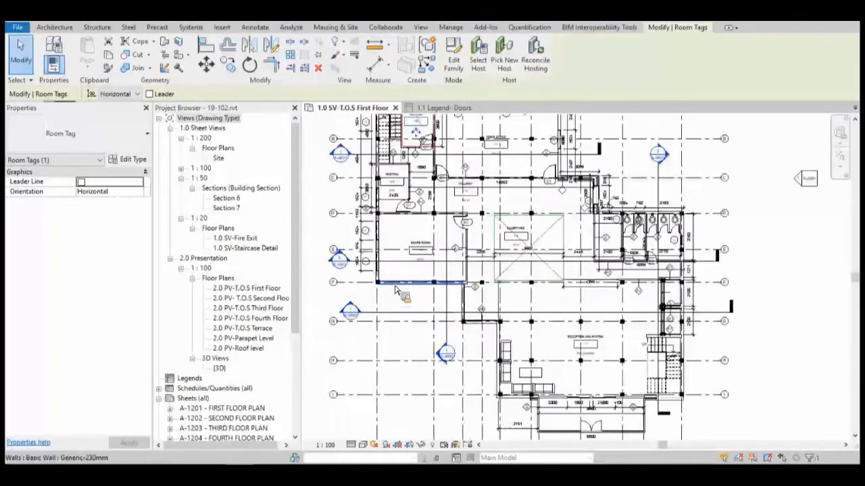
pyautogui.click(397, 291)
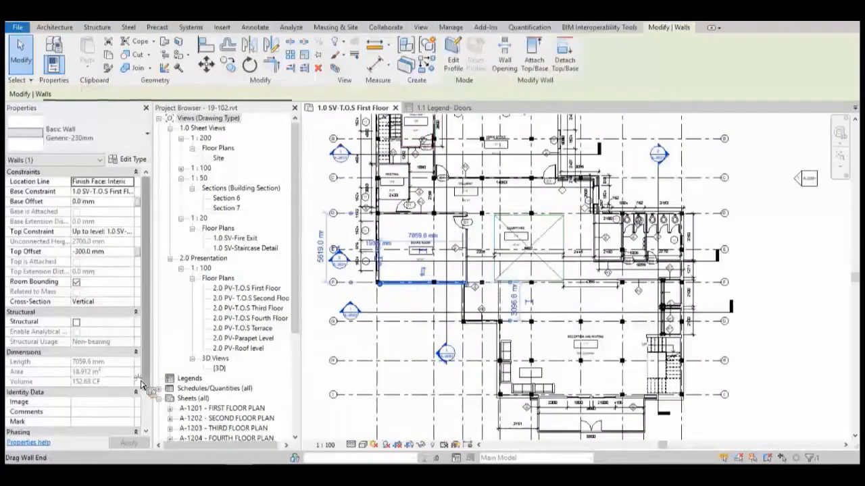
pyautogui.scroll(-2, 138, 338)
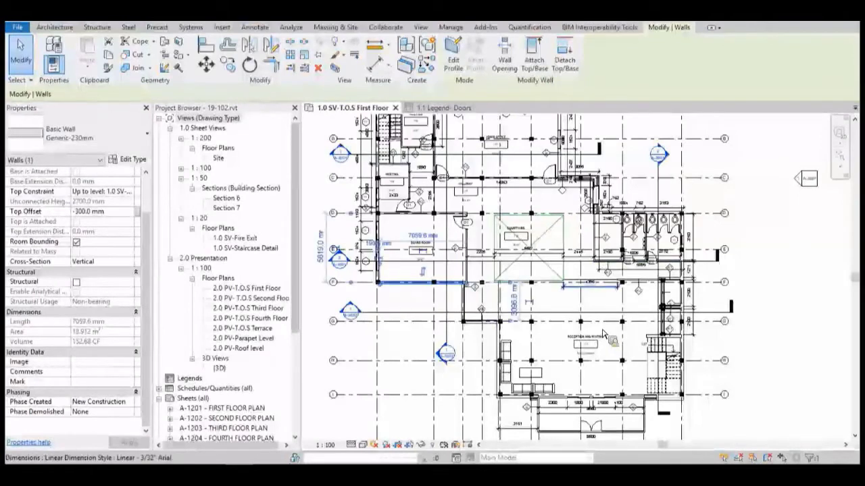
# Select all instances of the Generic-230mm basic wall in the entire project
pyautogui.scroll(-2, 608, 318)
pyautogui.scroll(1, 573, 169)
pyautogui.rightClick(572, 169)
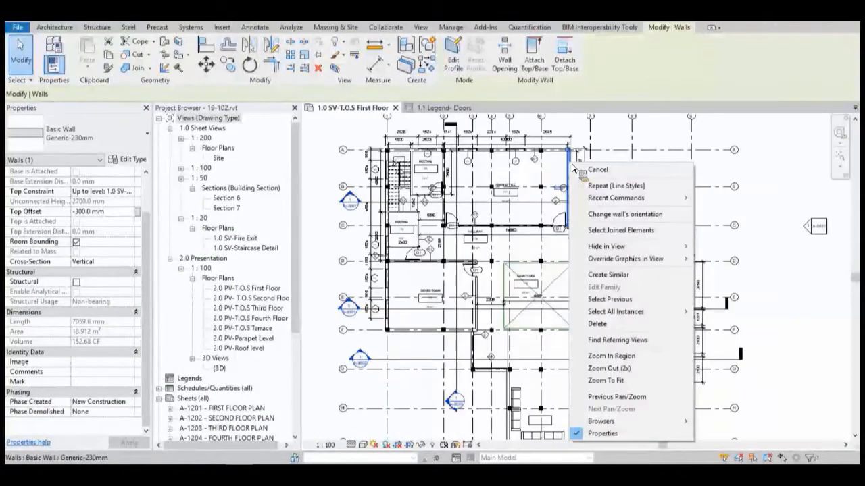
pyautogui.moveTo(642, 250)
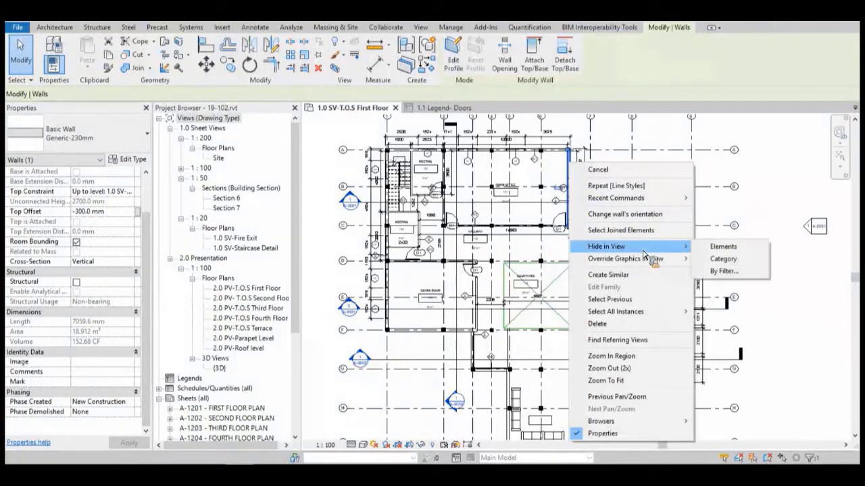
pyautogui.moveTo(649, 313)
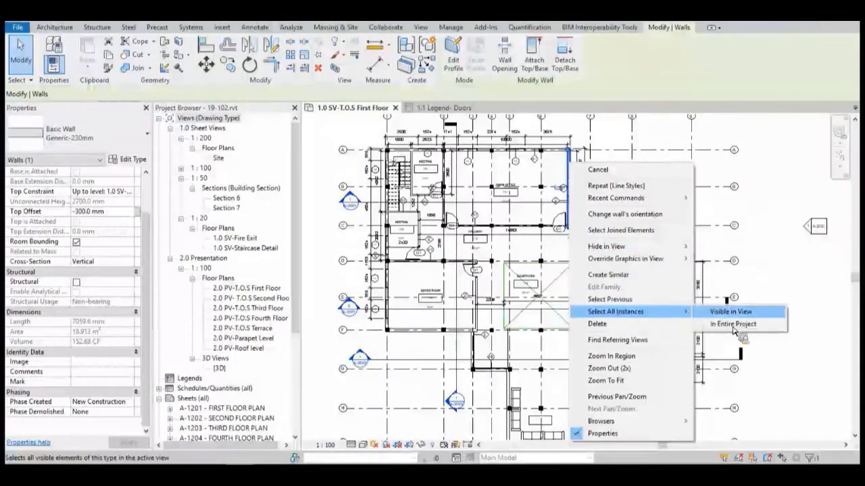
pyautogui.click(732, 323)
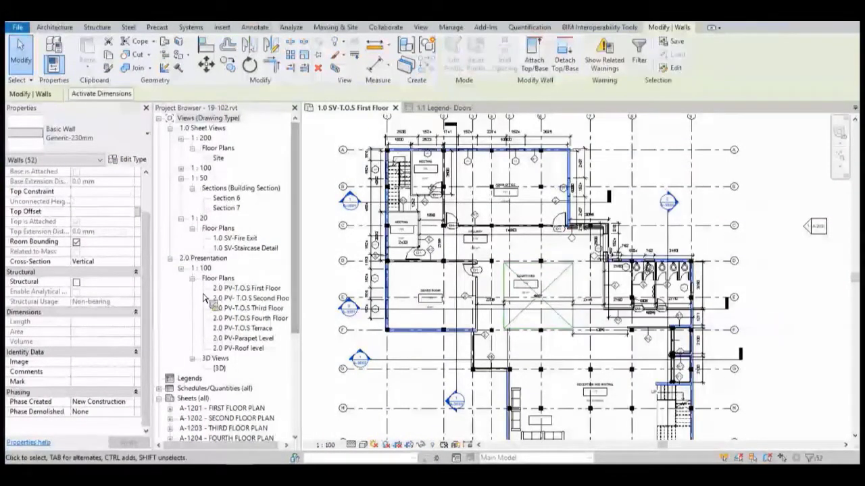
# Set Phase Created to Existing for the selected Generic-230mm walls, apply it and clear the selection
pyautogui.click(131, 403)
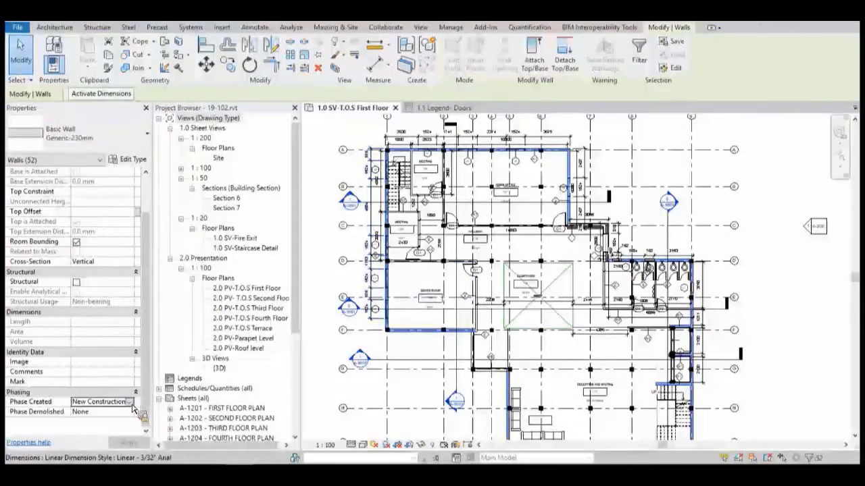
pyautogui.click(131, 403)
pyautogui.click(86, 412)
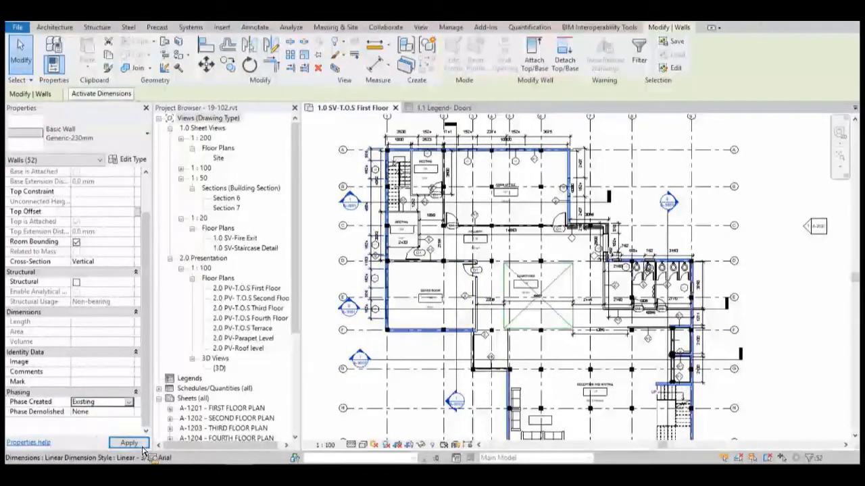
pyautogui.click(144, 447)
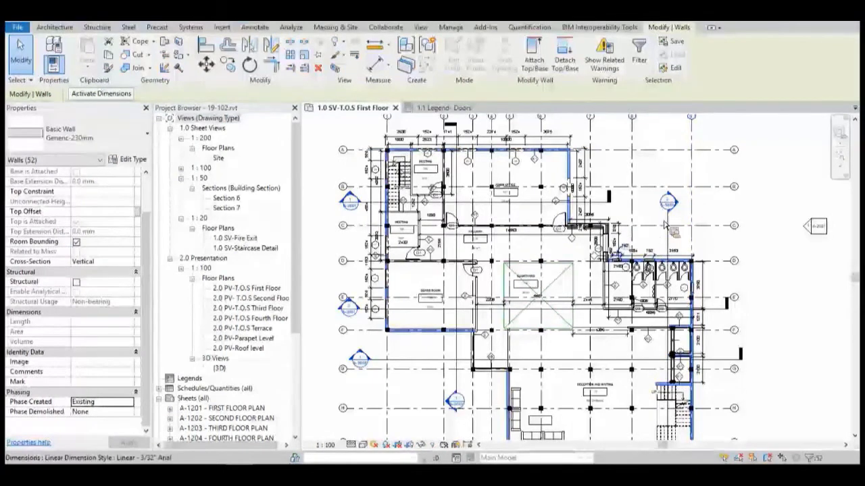
pyautogui.scroll(2, 594, 164)
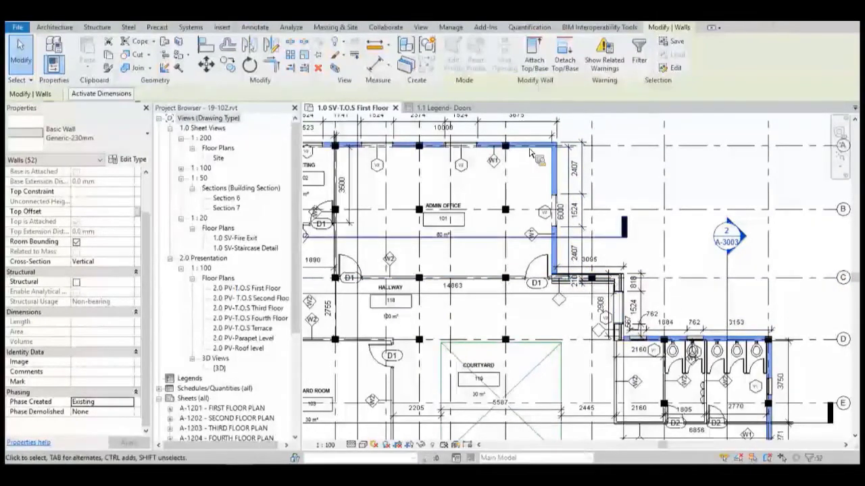
pyautogui.click(636, 226)
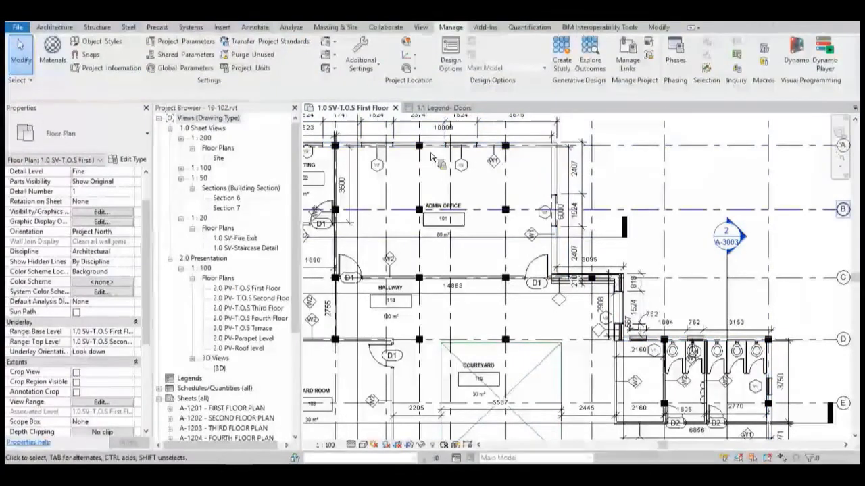
pyautogui.scroll(-2, 594, 237)
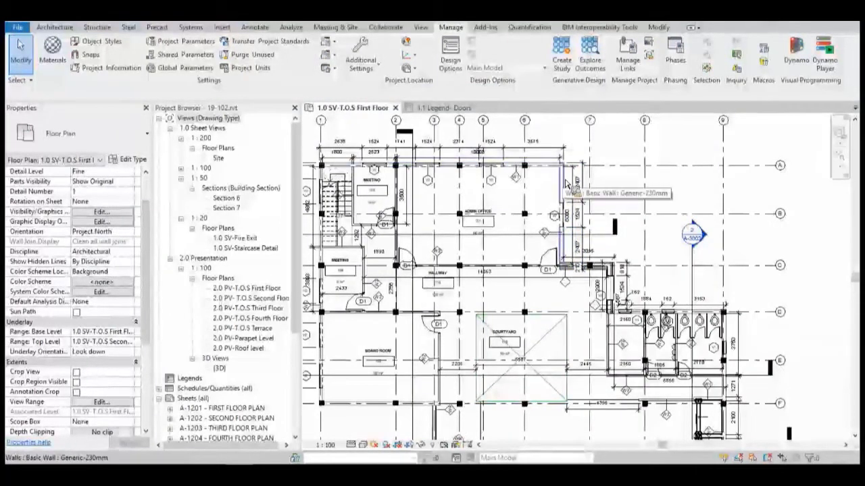
# Create a similar Generic-230mm wall, 10000 mm long, from the admin office's corner along grid A to grid 9
pyautogui.click(69, 29)
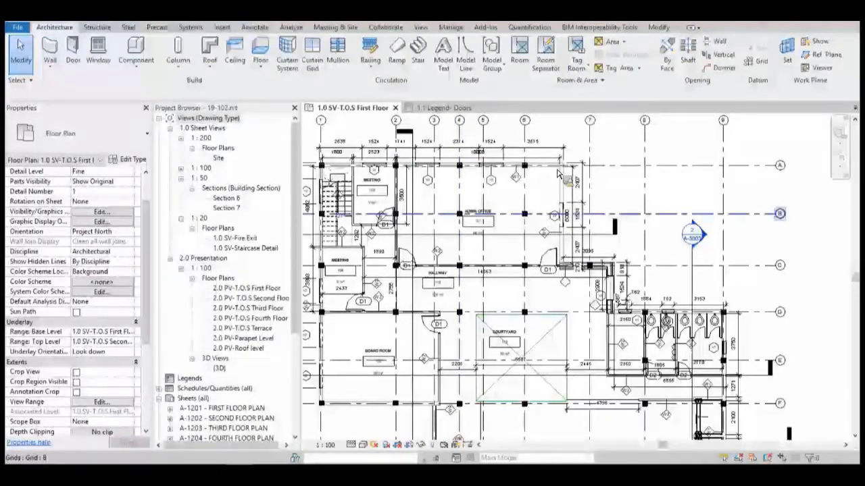
pyautogui.scroll(5, 567, 189)
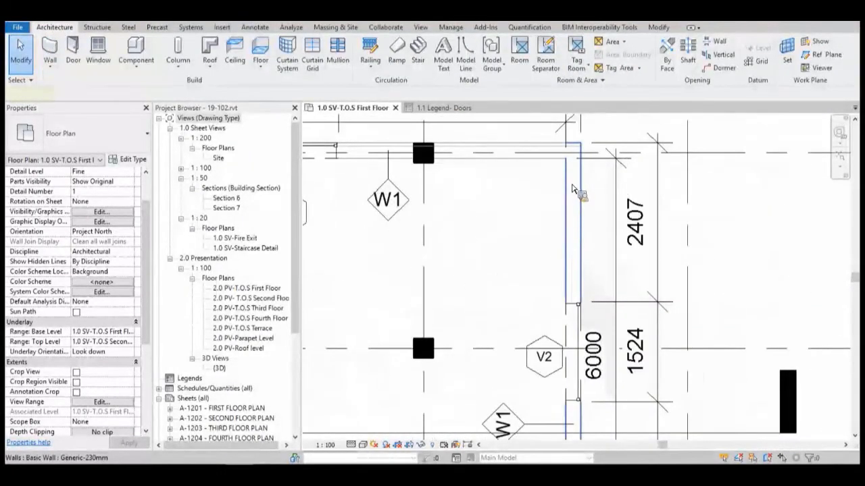
pyautogui.rightClick(572, 189)
pyautogui.click(608, 294)
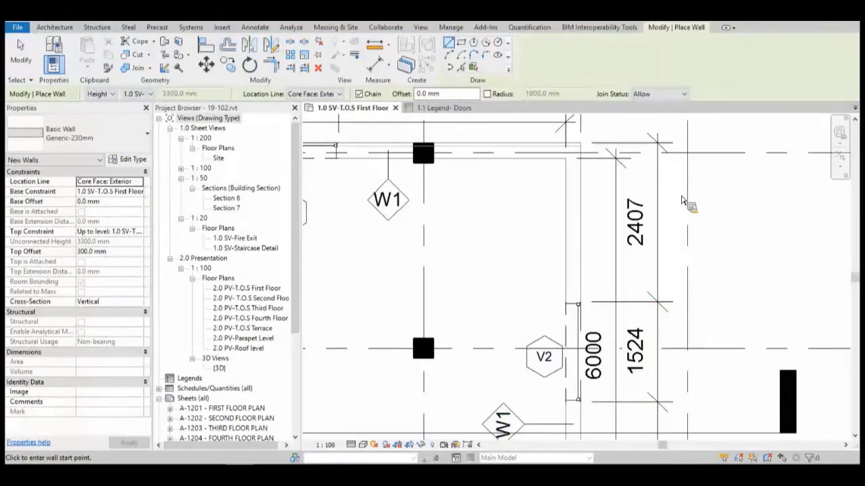
pyautogui.click(570, 155)
pyautogui.scroll(-3, 610, 164)
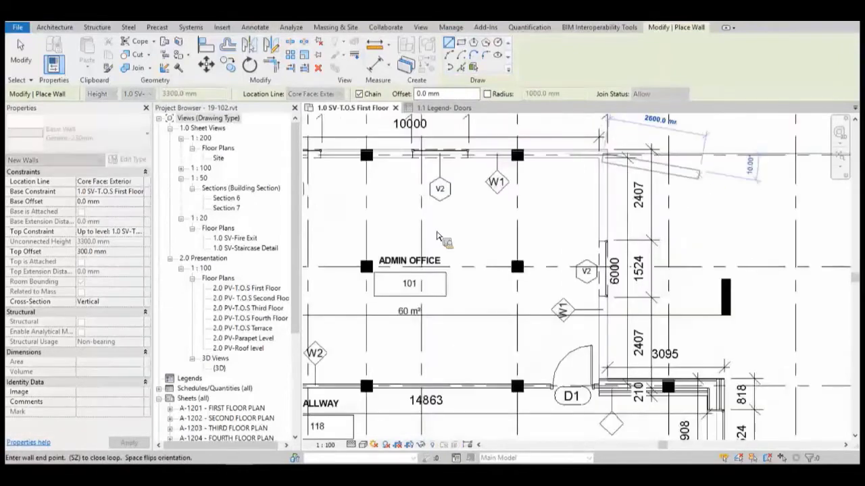
pyautogui.moveTo(601, 184); pyautogui.dragTo(575, 227, button='middle')
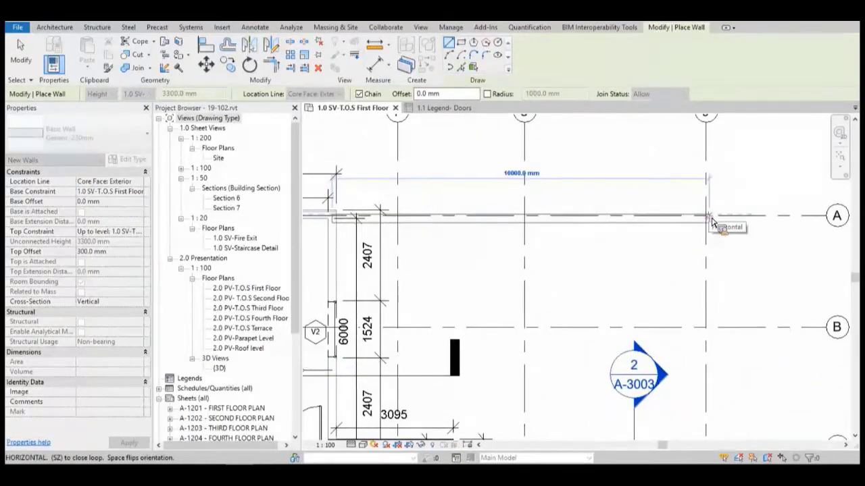
pyautogui.click(701, 221)
pyautogui.press('Escape')
pyautogui.press('Escape')
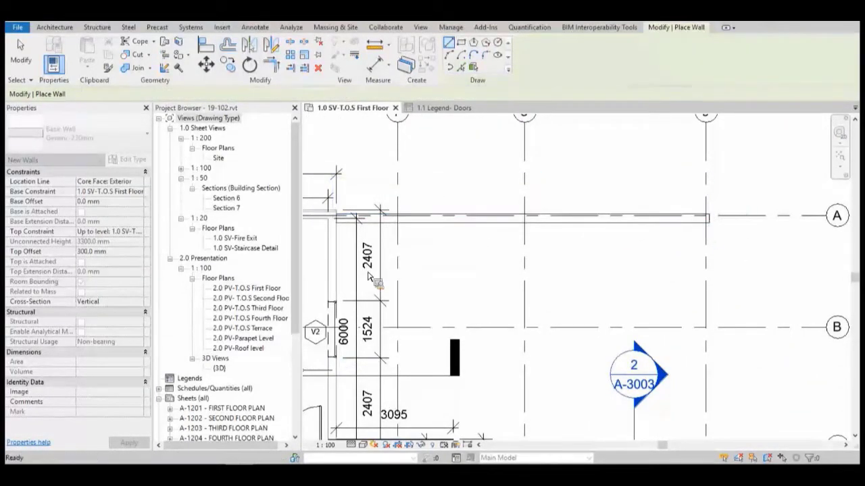
# Check the new grid A wall's phasing properties and inspect its junction with the existing admin office wall
pyautogui.click(676, 218)
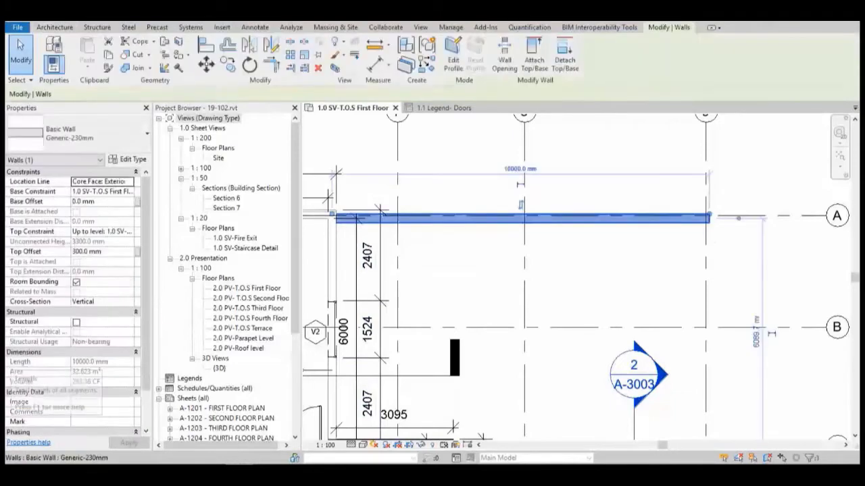
pyautogui.scroll(-2, 24, 413)
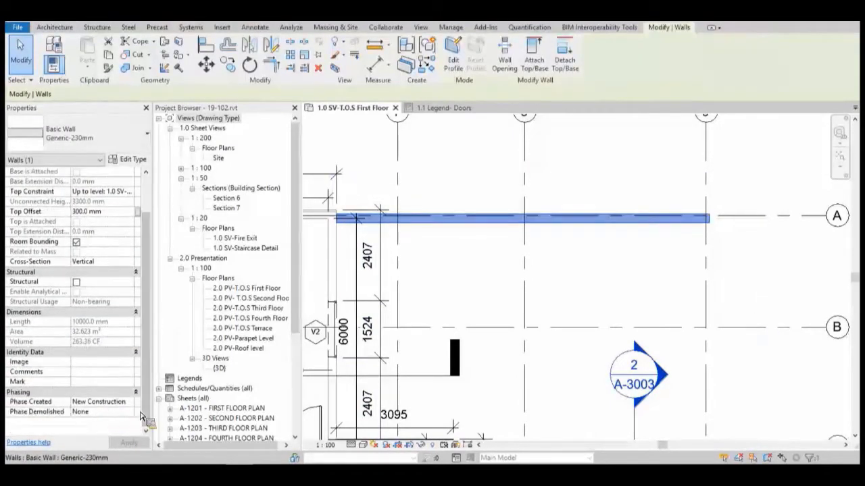
pyautogui.scroll(5, 353, 299)
pyautogui.moveTo(304, 175); pyautogui.dragTo(419, 241, button='middle')
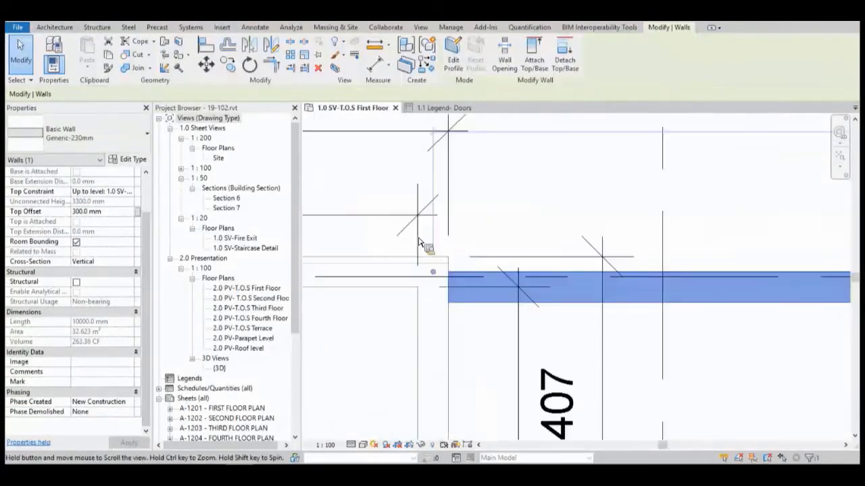
pyautogui.scroll(2, 416, 239)
pyautogui.click(207, 45)
pyautogui.press('Escape')
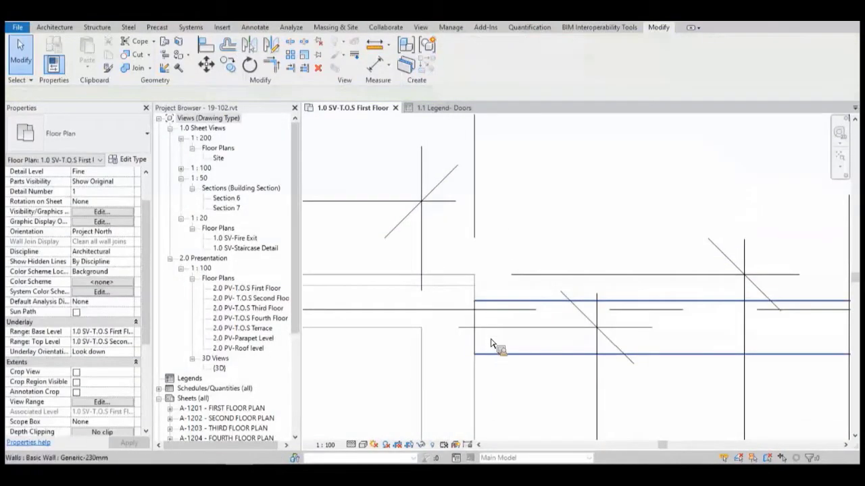
pyautogui.scroll(-4, 527, 284)
pyautogui.scroll(-5, 482, 254)
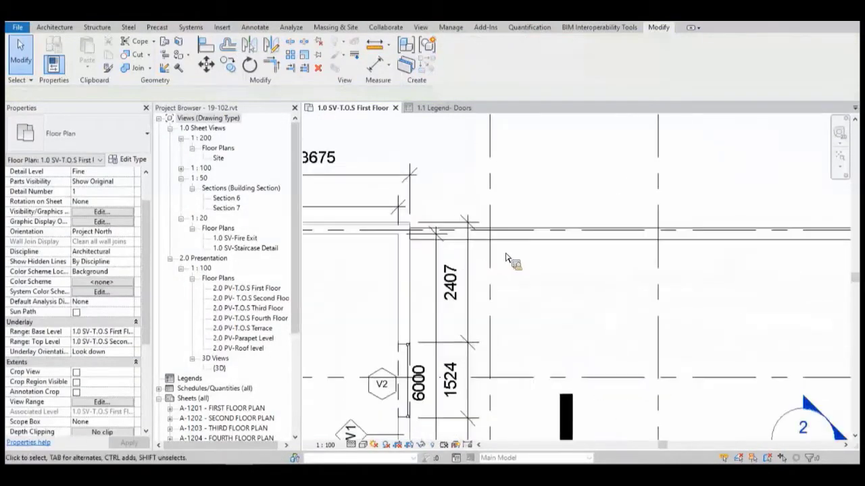
# Draw a second Generic-230mm wall from the end of the grid A wall along grid 9 to the toilet block at grid D
pyautogui.press('w')
pyautogui.press('a')
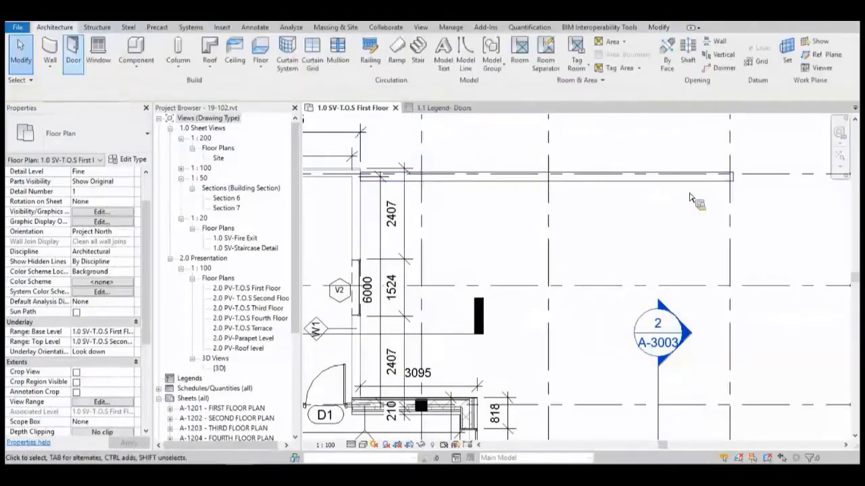
pyautogui.click(733, 177)
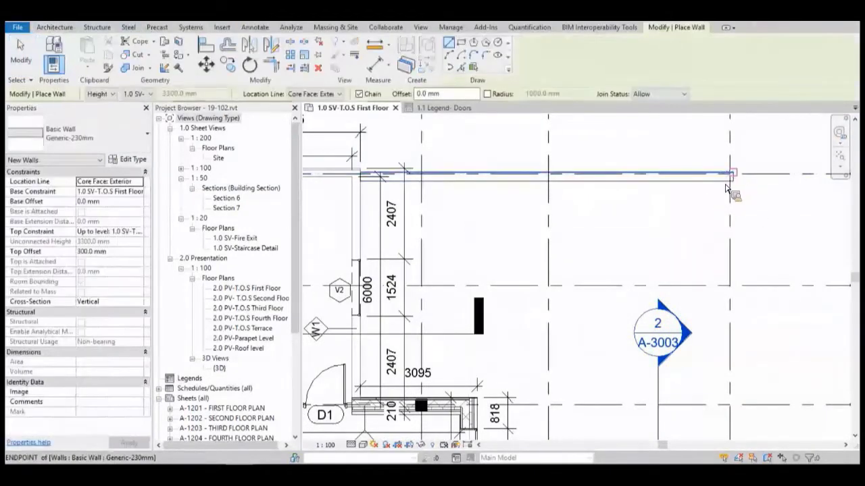
pyautogui.scroll(-3, 733, 177)
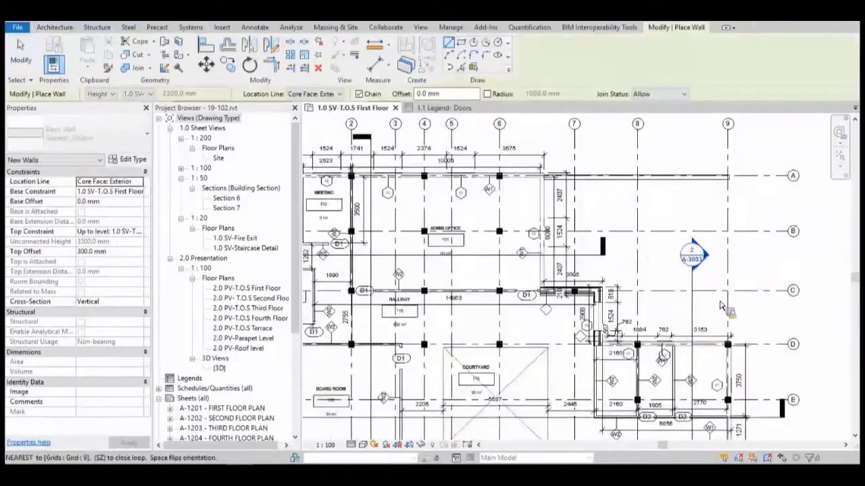
pyautogui.click(733, 350)
pyautogui.press('Escape')
pyautogui.press('Escape')
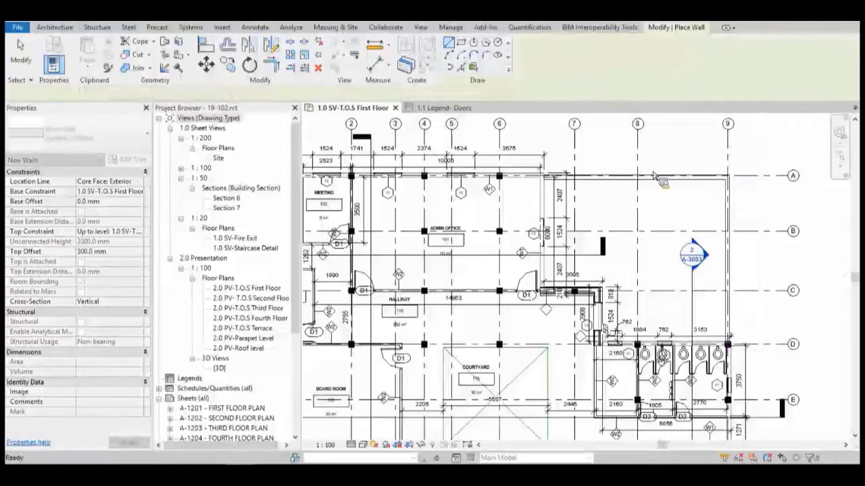
# Examine the existing admin office wall beside the extension, from its junction with the new wall to the door near grid C
pyautogui.scroll(5, 537, 233)
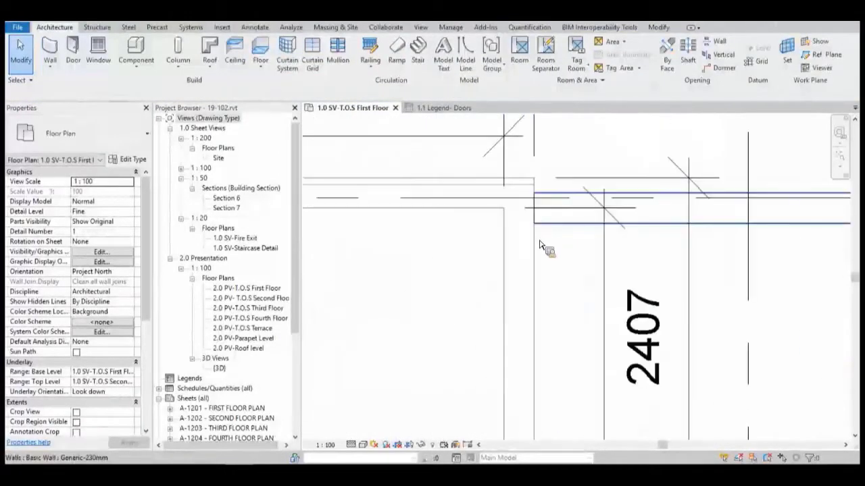
pyautogui.scroll(-2, 539, 246)
pyautogui.click(535, 245)
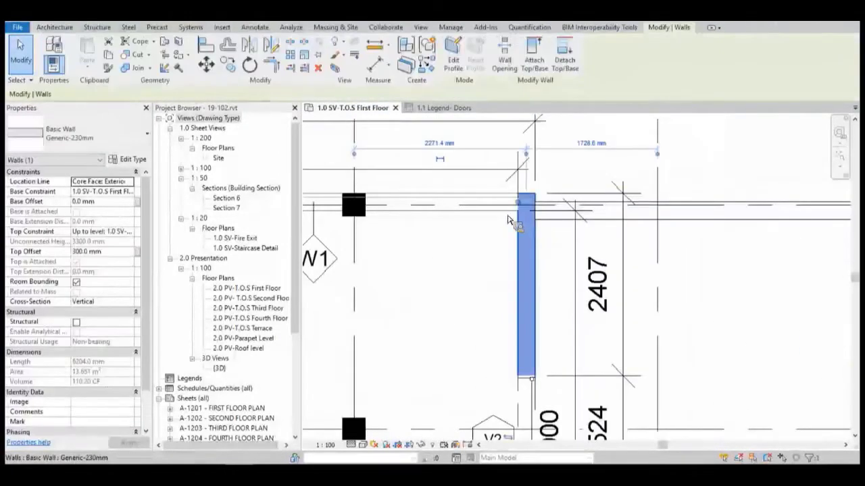
pyautogui.scroll(-3, 512, 223)
pyautogui.scroll(2, 514, 312)
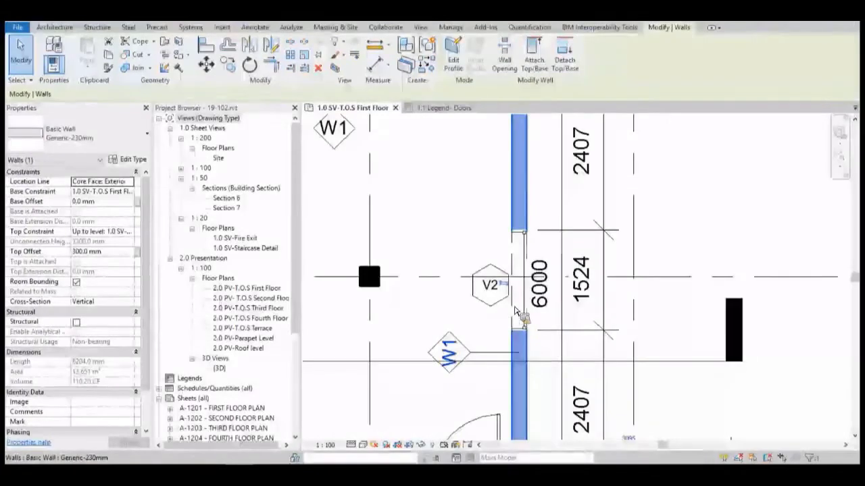
pyautogui.scroll(-3, 515, 312)
pyautogui.scroll(4, 500, 358)
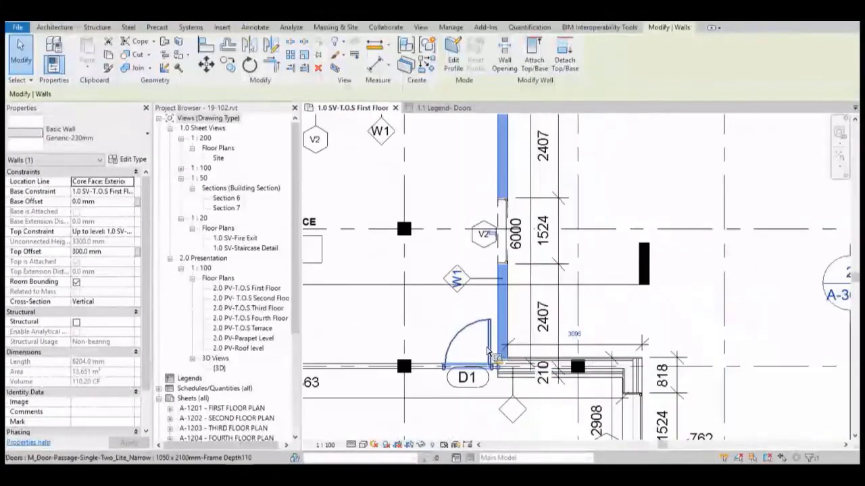
pyautogui.scroll(-2, 487, 350)
pyautogui.scroll(-3, 554, 234)
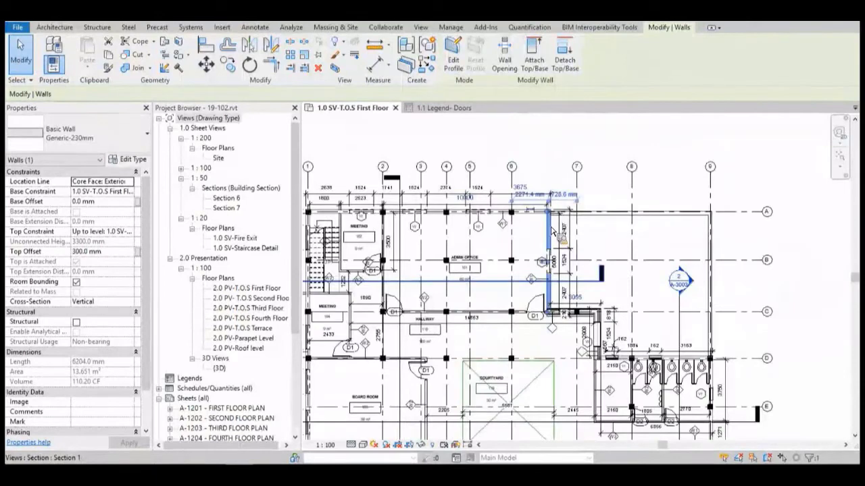
pyautogui.press('Escape')
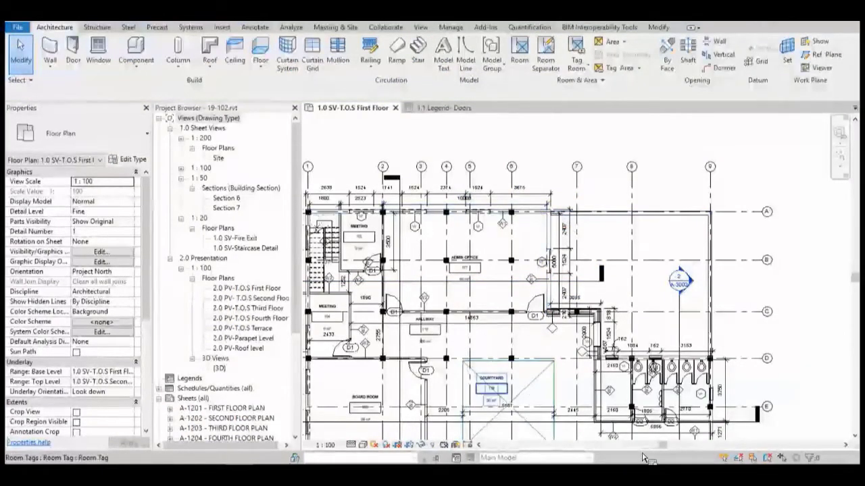
# Set the Phase Demolished of the existing admin office wall beside the extension to New Construction
pyautogui.scroll(5, 578, 312)
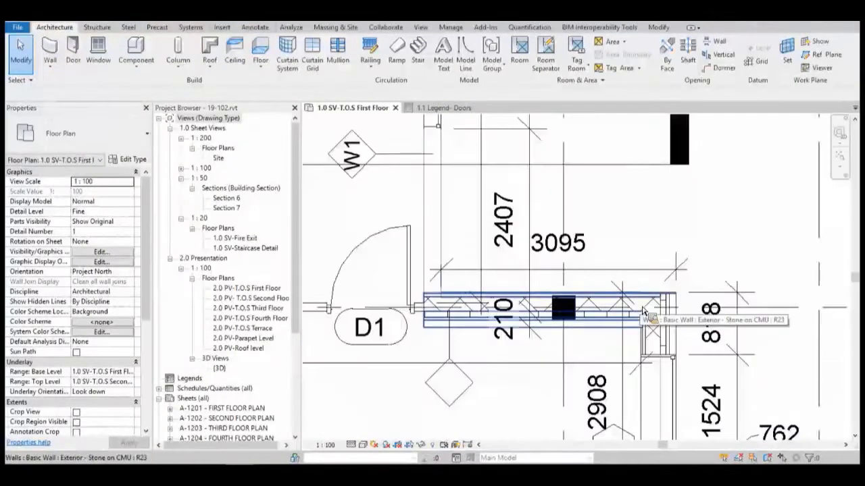
pyautogui.click(440, 215)
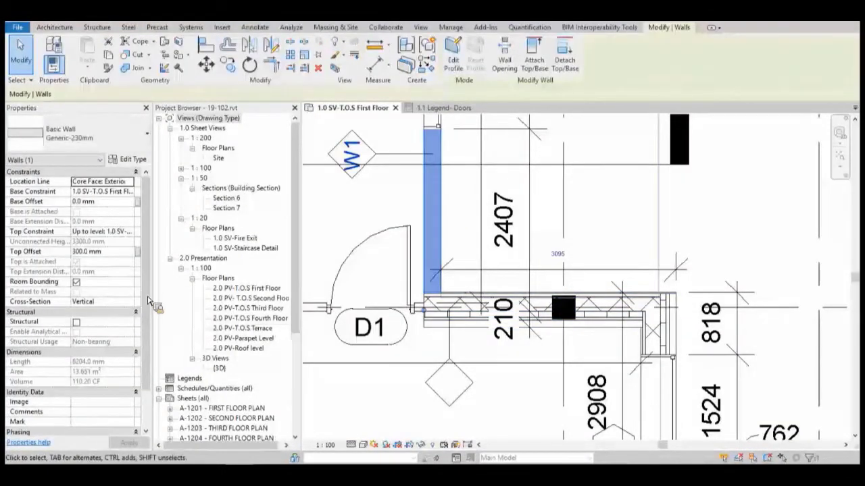
pyautogui.scroll(-3, 144, 365)
pyautogui.click(130, 403)
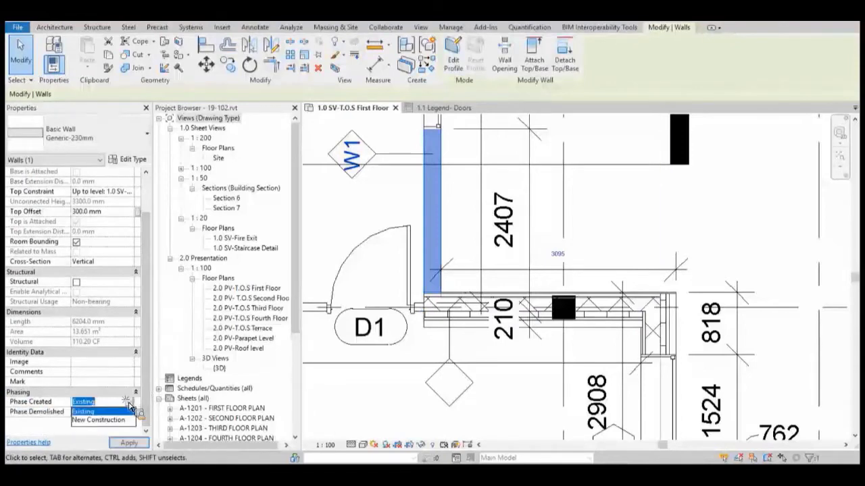
pyautogui.click(131, 412)
pyautogui.click(130, 412)
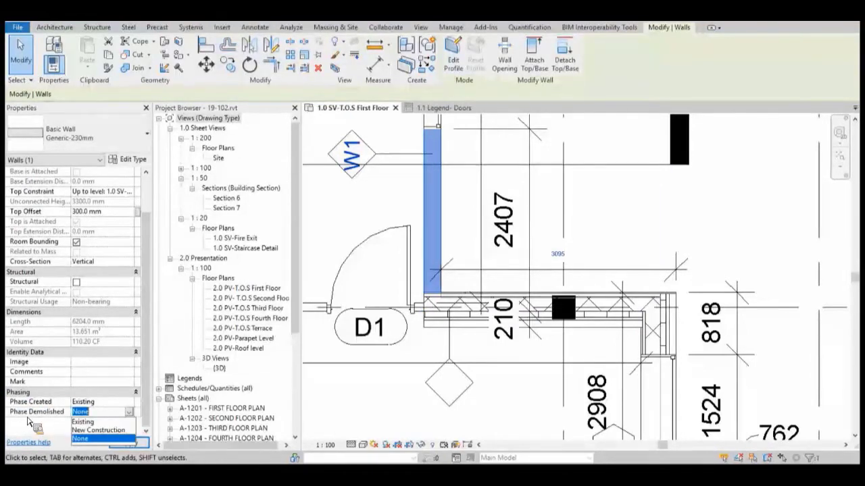
pyautogui.click(98, 431)
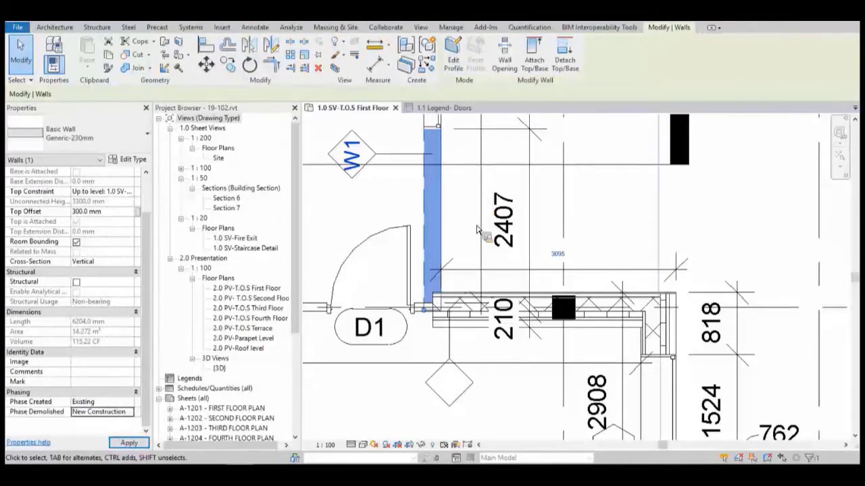
pyautogui.scroll(-2, 477, 230)
pyautogui.moveTo(547, 142); pyautogui.dragTo(533, 285, button='middle')
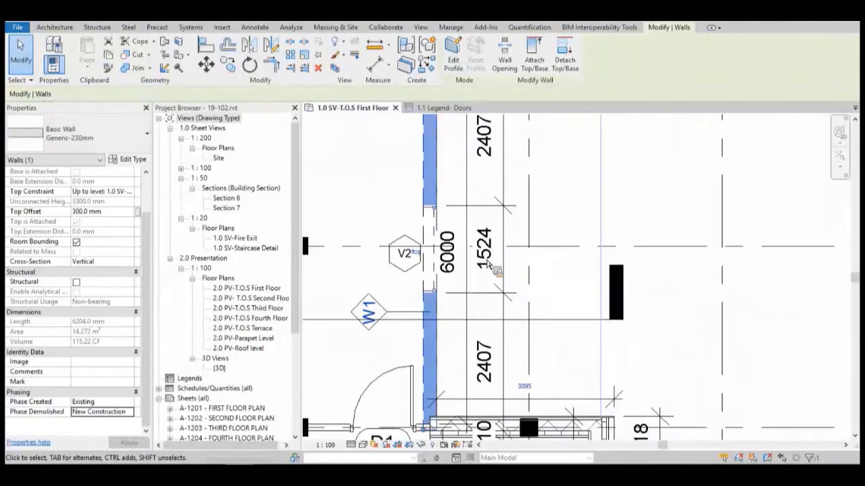
pyautogui.scroll(-3, 487, 260)
pyautogui.press('Escape')
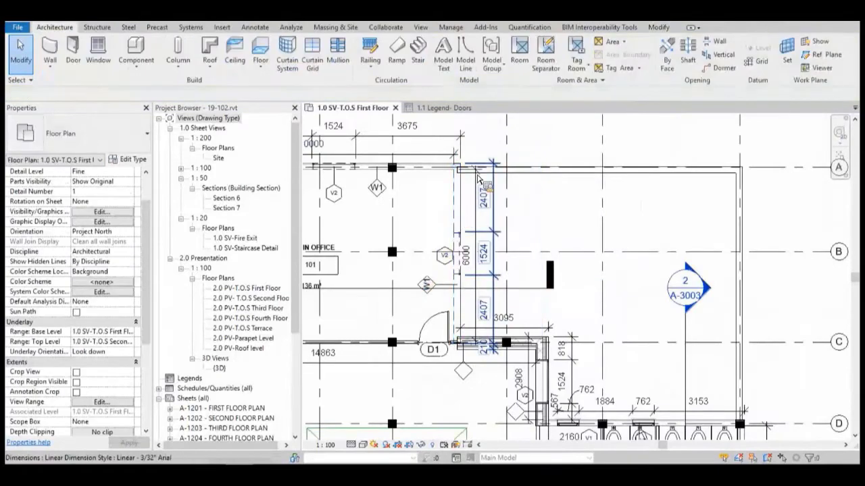
# Expand the Schedules/Quantities category in the project browser to show the existing schedules
pyautogui.scroll(-3, 477, 179)
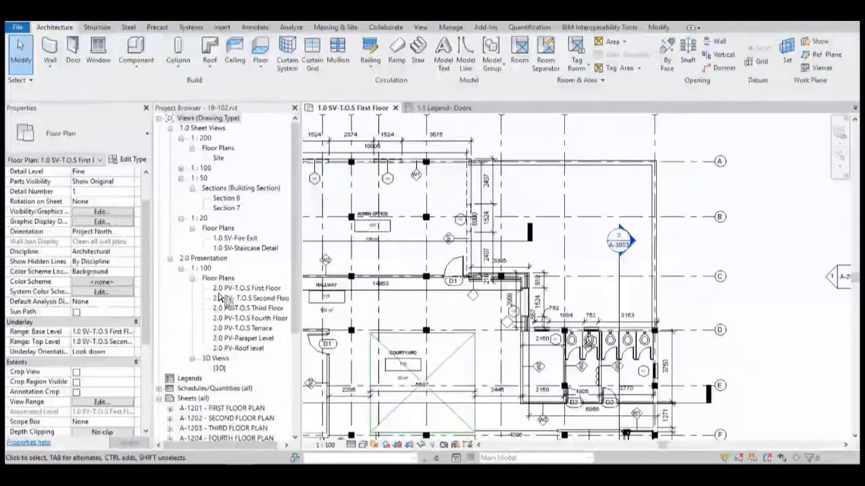
pyautogui.scroll(-3, 222, 304)
pyautogui.click(162, 317)
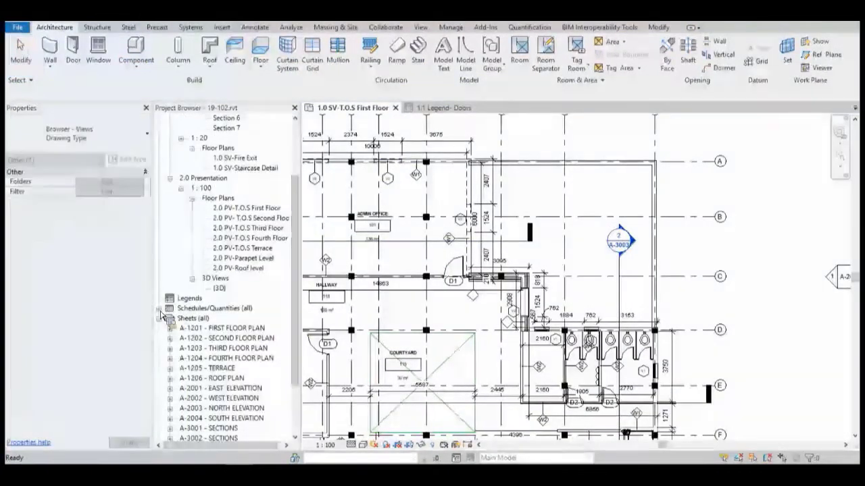
pyautogui.click(158, 308)
# Select the V2 window in the demolished admin office wall and try to set its Phase Demolished to Existing
pyautogui.scroll(2, 483, 209)
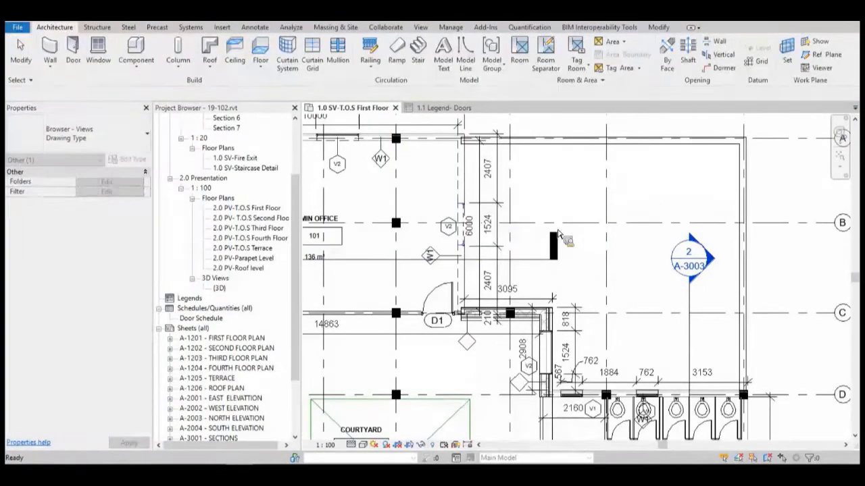
pyautogui.rightClick(462, 240)
pyautogui.click(483, 241)
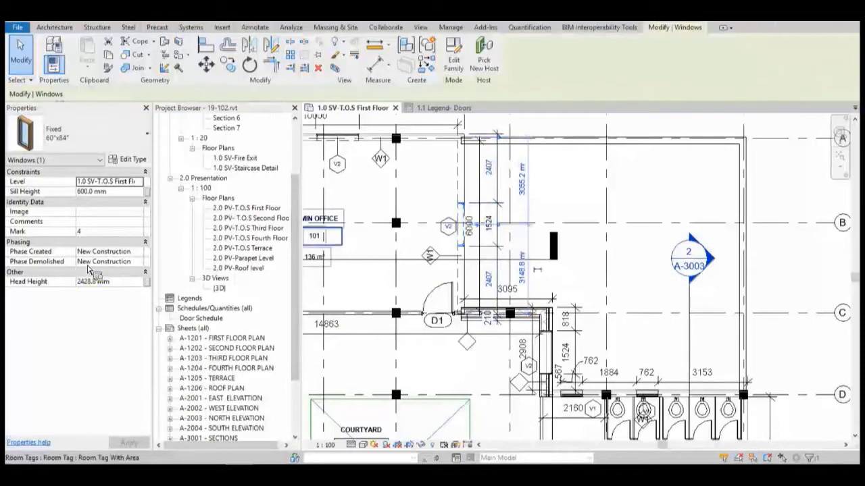
pyautogui.click(137, 252)
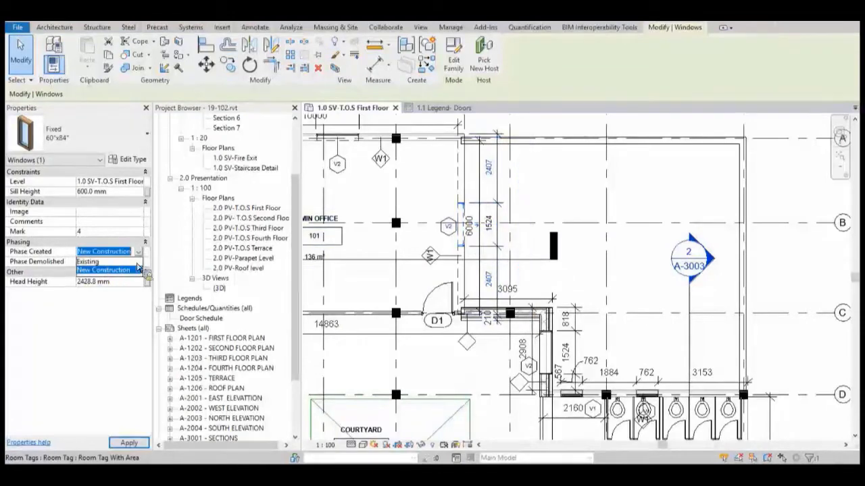
pyautogui.click(139, 267)
pyautogui.click(141, 263)
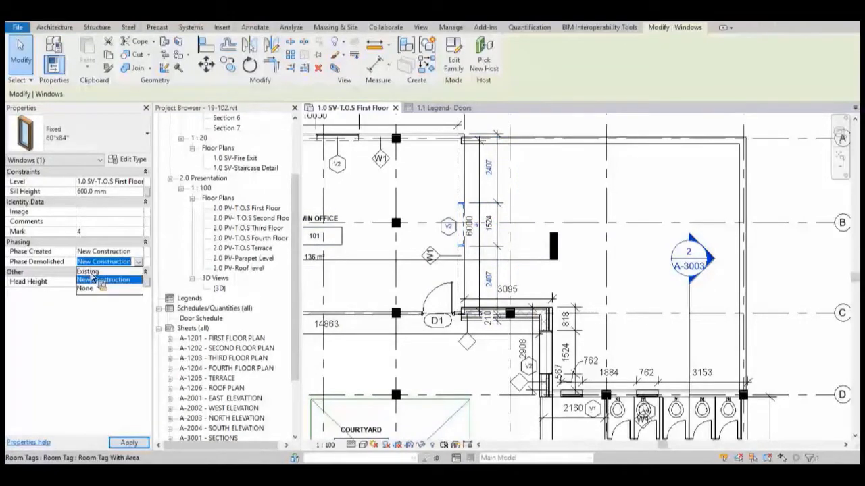
pyautogui.click(96, 279)
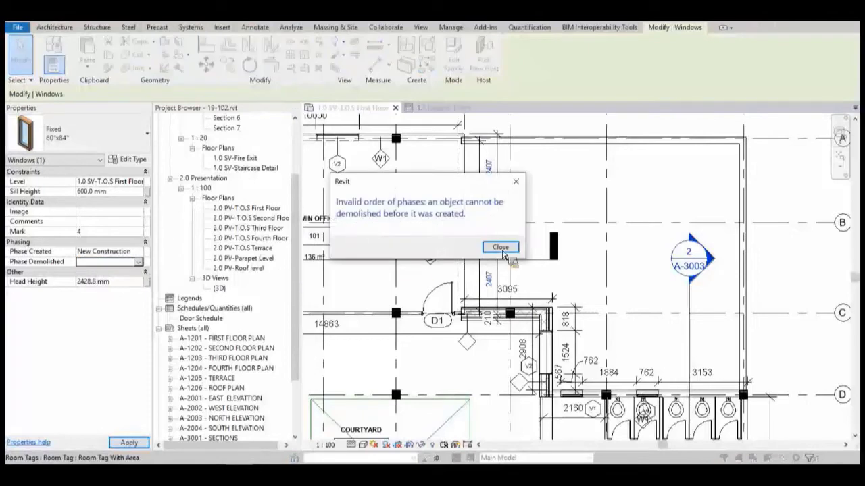
pyautogui.click(500, 247)
# Set the Phase Created of the V2 window in the demolished wall to Existing and apply it
pyautogui.click(139, 261)
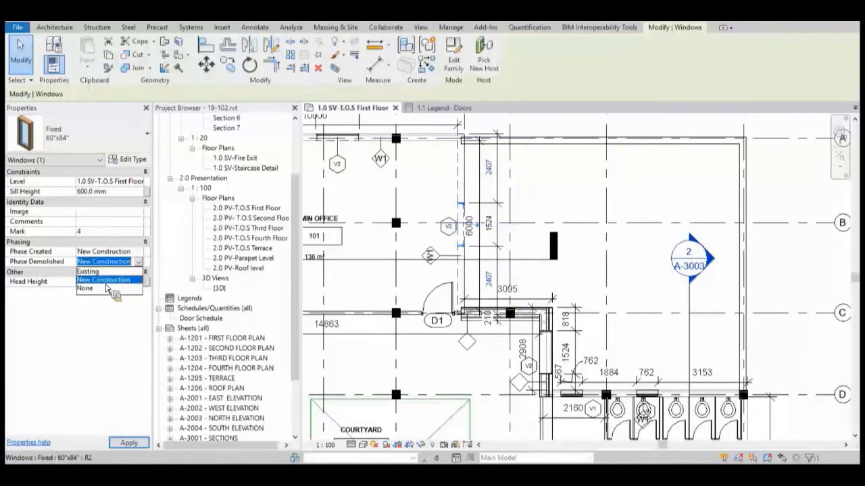
pyautogui.click(137, 252)
pyautogui.click(138, 252)
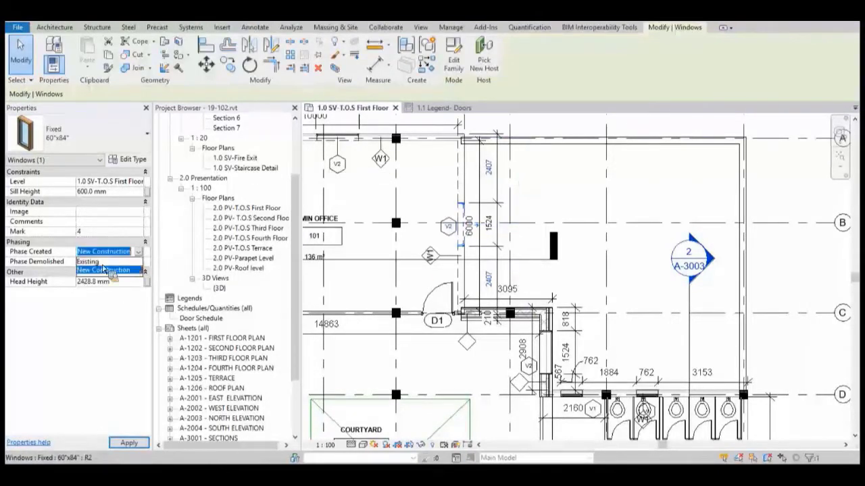
pyautogui.click(88, 261)
pyautogui.click(138, 442)
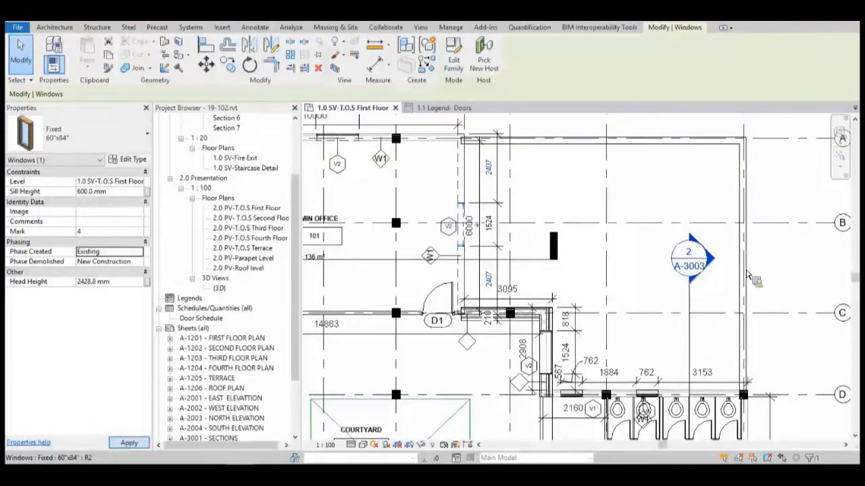
pyautogui.press('Escape')
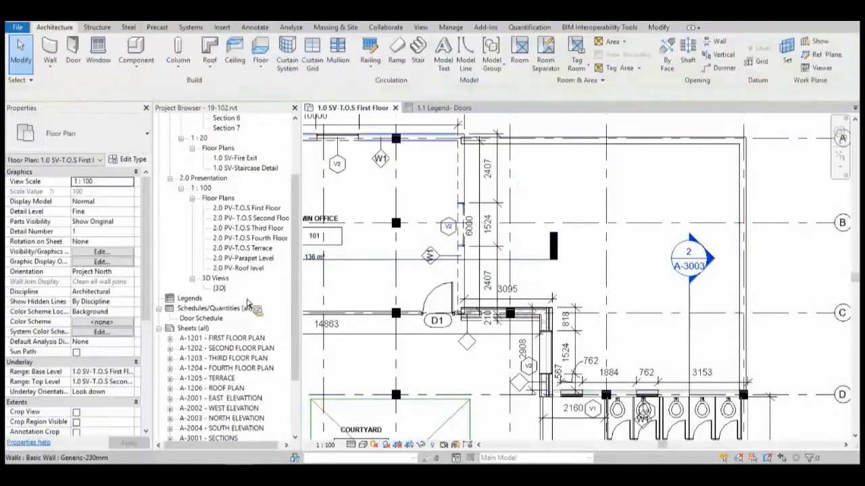
# Create a new building component schedule for the Windows category in the New Construction phase
pyautogui.rightClick(203, 308)
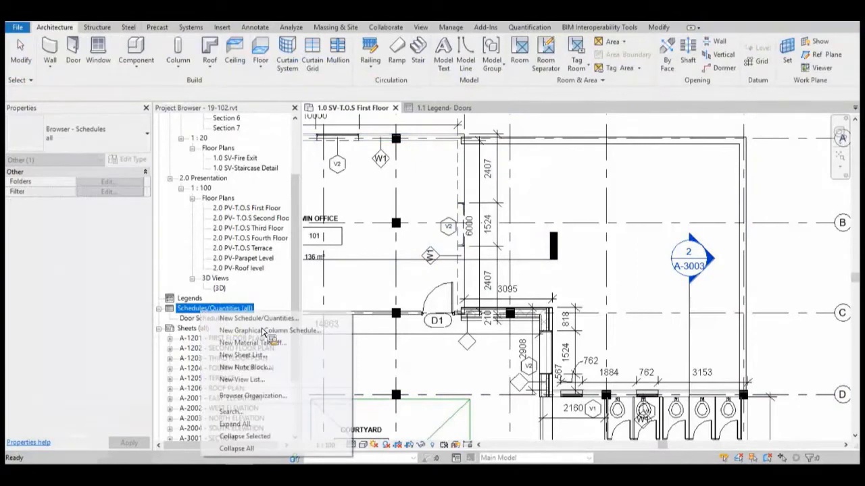
pyautogui.click(256, 319)
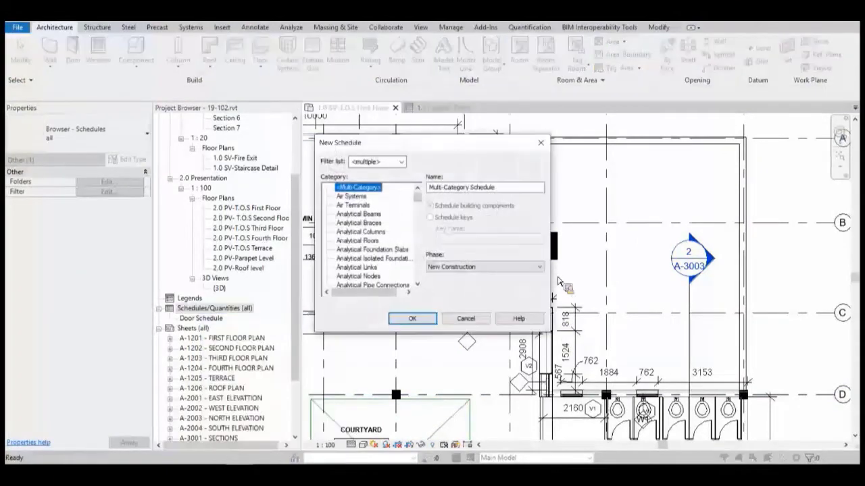
pyautogui.click(365, 258)
pyautogui.press('w')
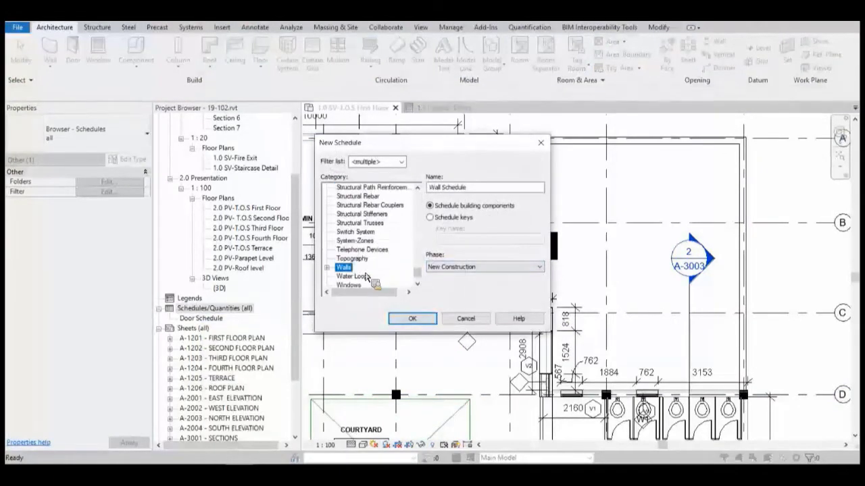
pyautogui.press('Down')
pyautogui.press('Down')
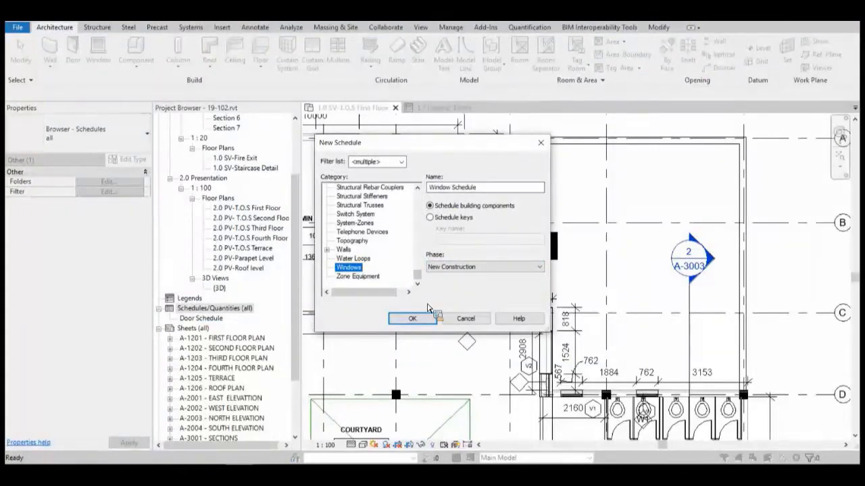
pyautogui.click(471, 269)
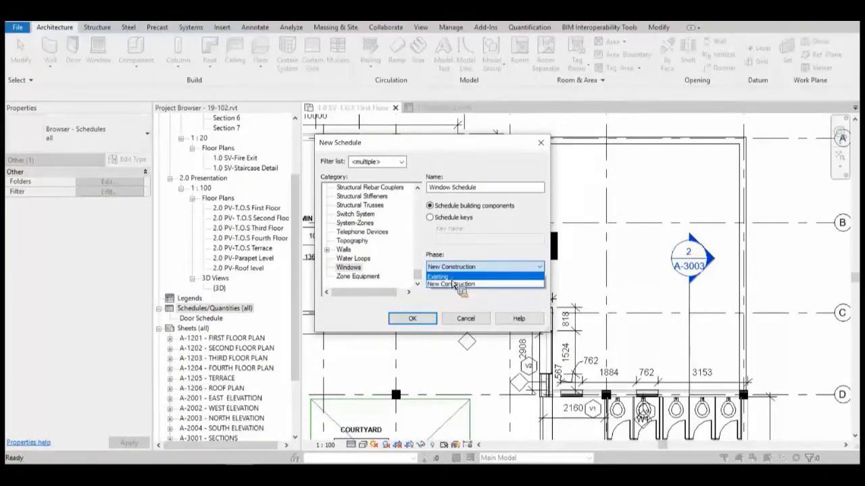
pyautogui.click(444, 298)
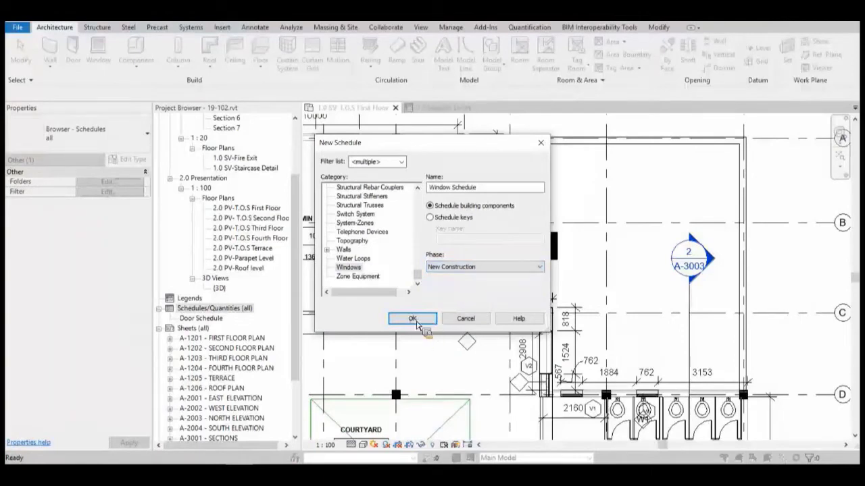
pyautogui.click(414, 322)
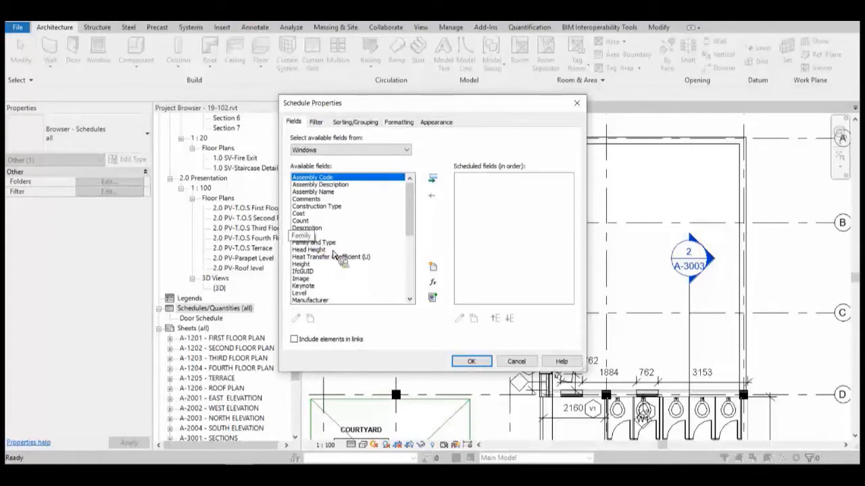
# Add the Family, Head Height, Sill Height and Level fields in that order and generate the window schedule
pyautogui.click(317, 235)
pyautogui.keyDown('ctrl'); pyautogui.click(395, 250); pyautogui.keyUp('ctrl')
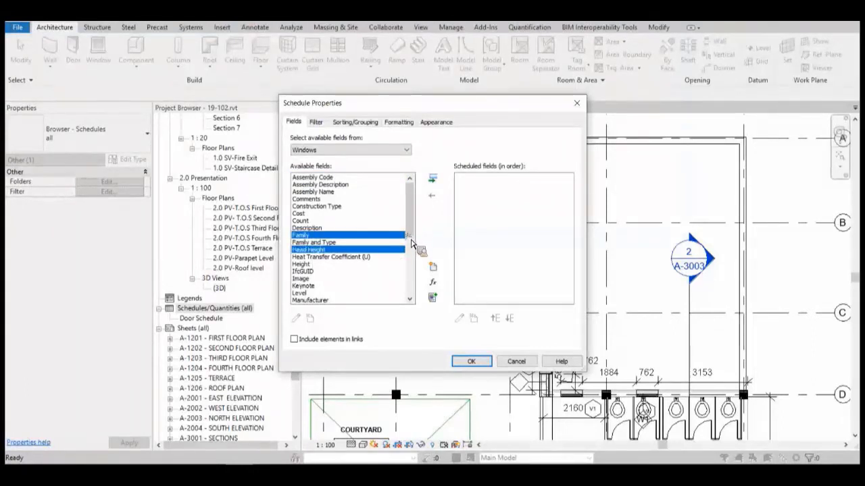
pyautogui.scroll(-1, 306, 277)
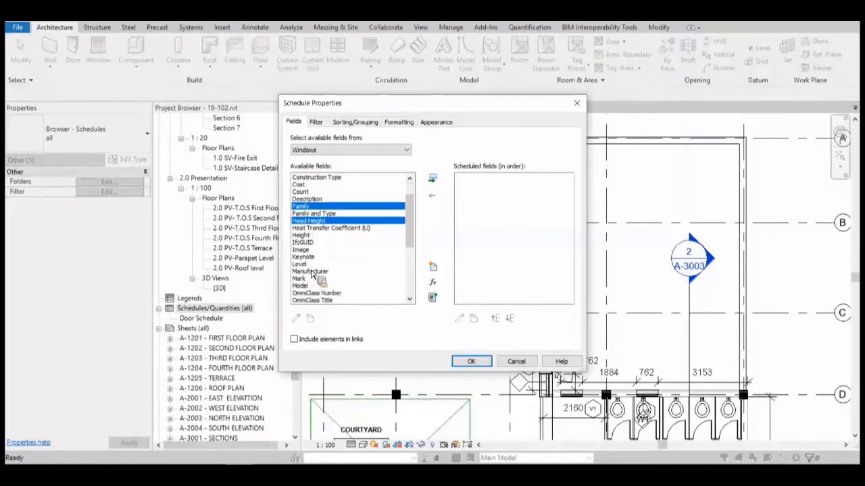
pyautogui.keyDown('ctrl'); pyautogui.click(307, 264); pyautogui.keyUp('ctrl')
pyautogui.scroll(-2, 414, 229)
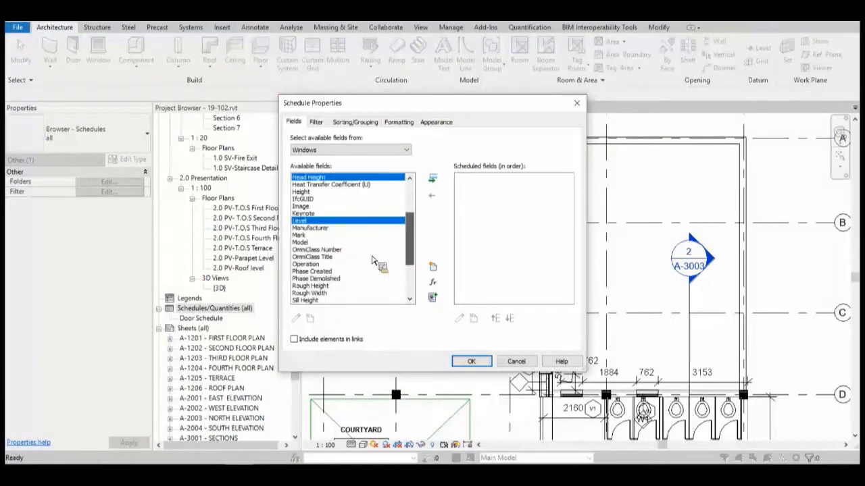
pyautogui.keyDown('ctrl'); pyautogui.click(305, 300); pyautogui.keyUp('ctrl')
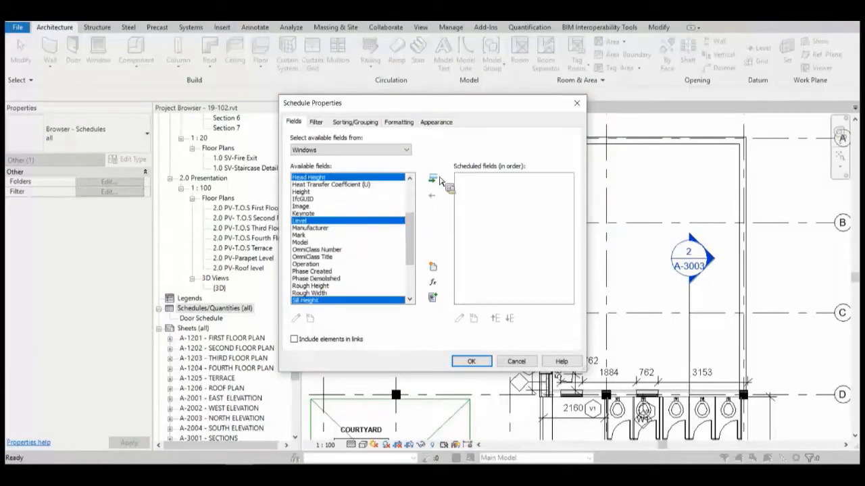
pyautogui.click(432, 178)
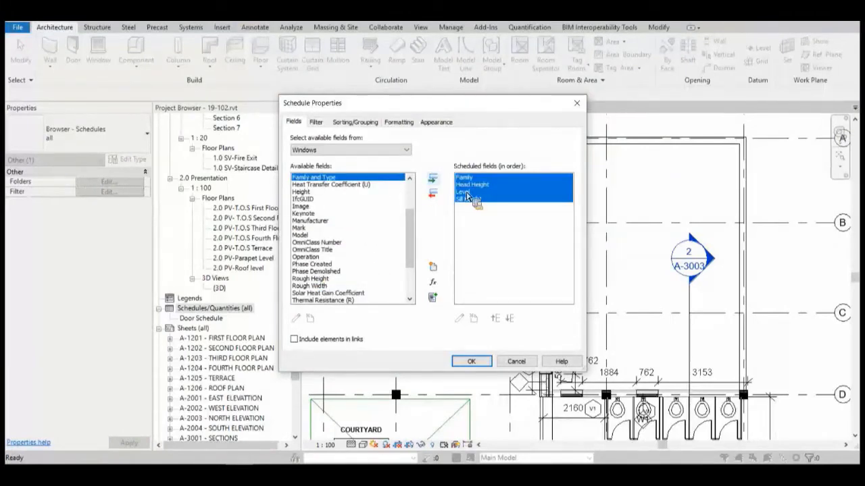
pyautogui.moveTo(466, 196); pyautogui.dragTo(486, 297)
pyautogui.click(474, 362)
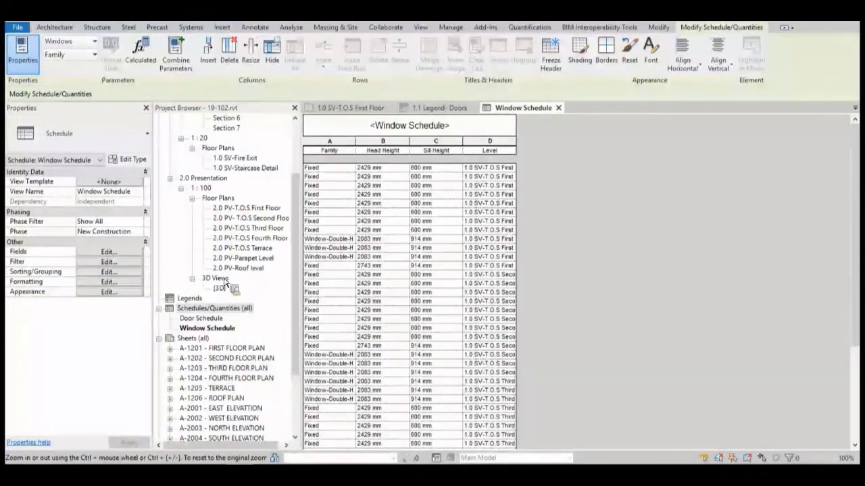
# Add the Phase Created and Phase Demolished fields to the window schedule and review the phase columns
pyautogui.click(210, 329)
pyautogui.click(108, 252)
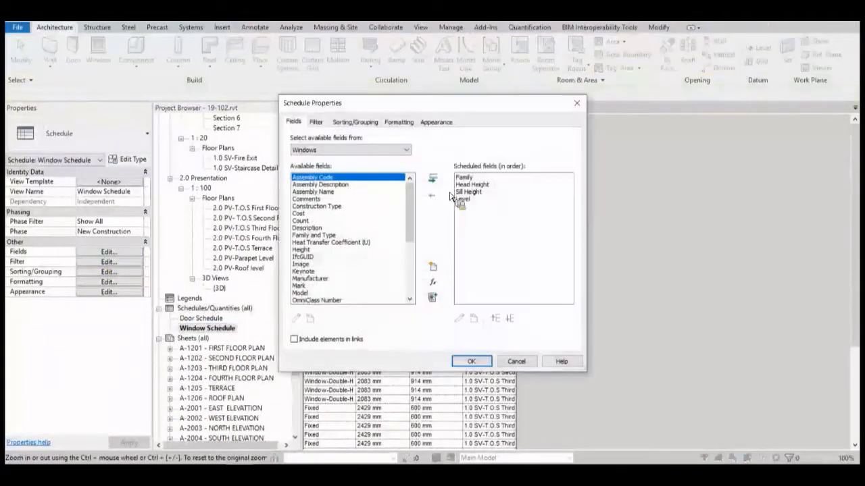
pyautogui.scroll(-5, 313, 248)
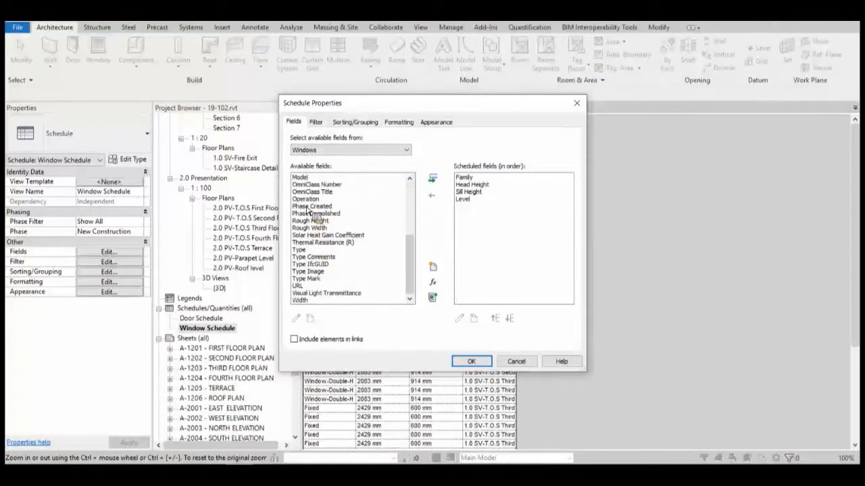
pyautogui.click(396, 206)
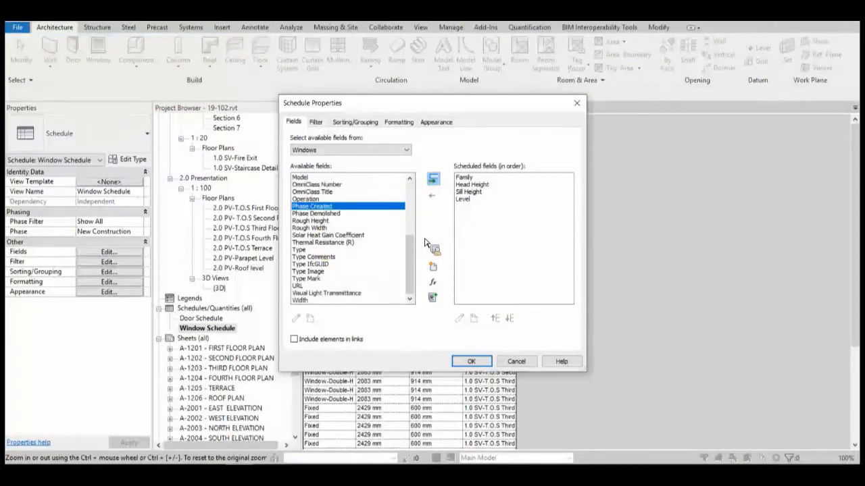
pyautogui.click(433, 179)
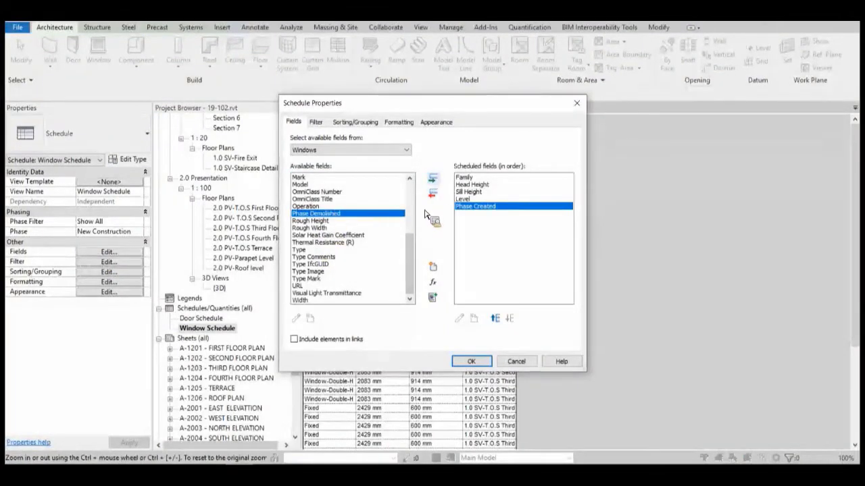
pyautogui.click(432, 179)
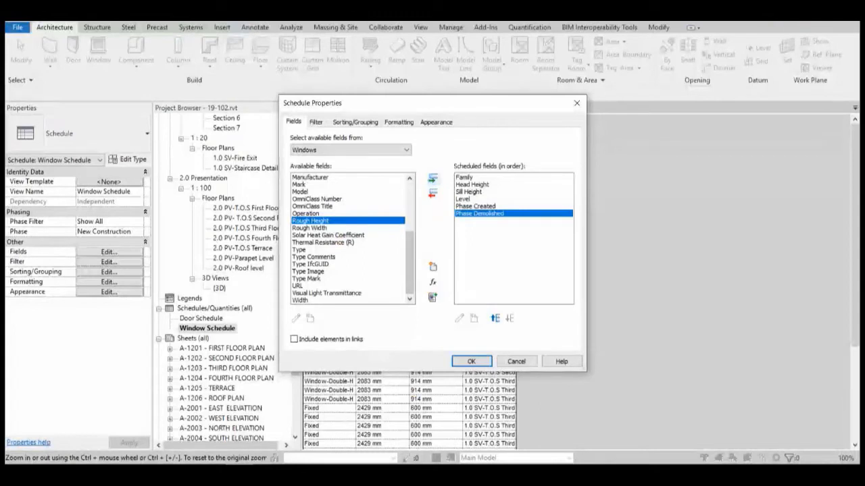
pyautogui.click(471, 362)
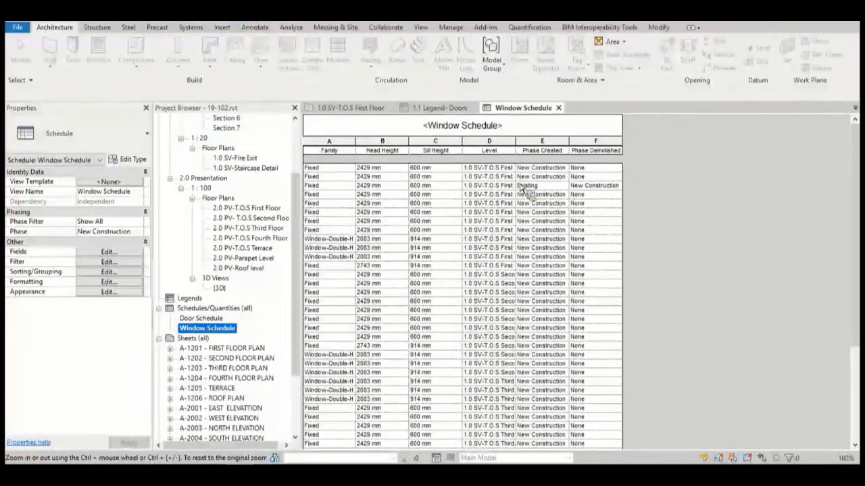
pyautogui.scroll(-1, 544, 284)
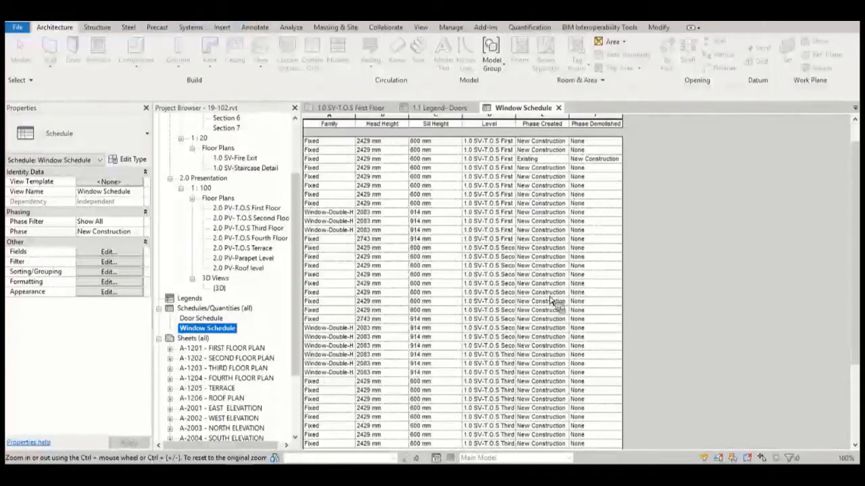
pyautogui.scroll(1, 555, 325)
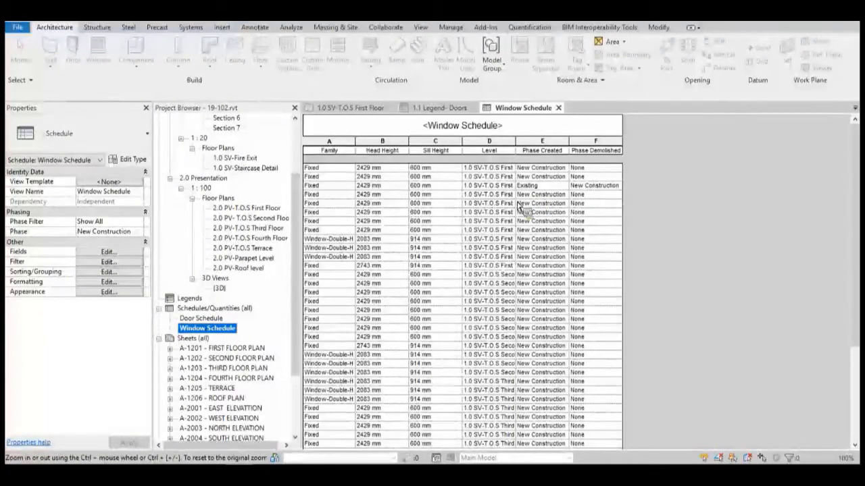
# Select all Fixed 60"x84" windows visible in the first floor plan and set their Phase Created to Existing and Phase Demolished to None
pyautogui.click(358, 108)
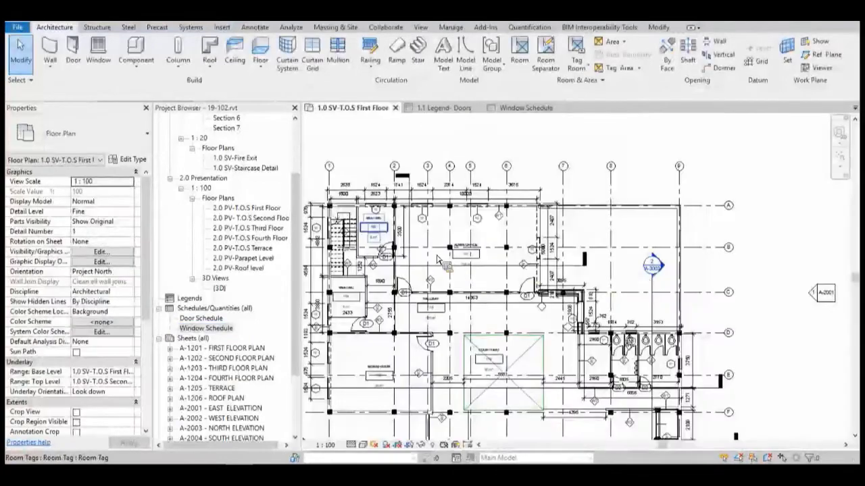
pyautogui.scroll(4, 370, 226)
pyautogui.rightClick(380, 188)
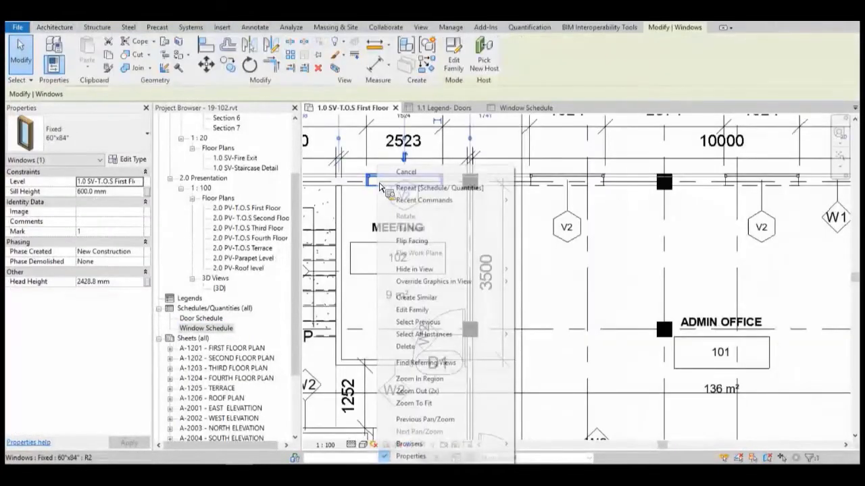
pyautogui.moveTo(446, 287)
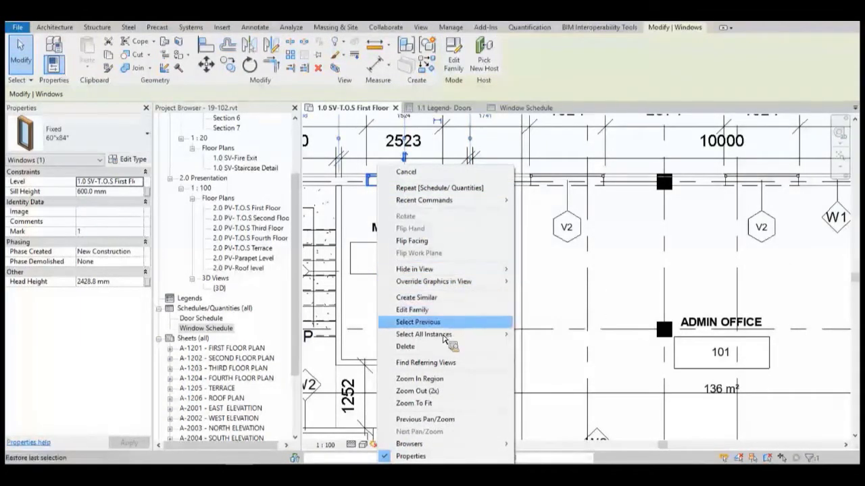
pyautogui.moveTo(446, 335)
pyautogui.click(551, 332)
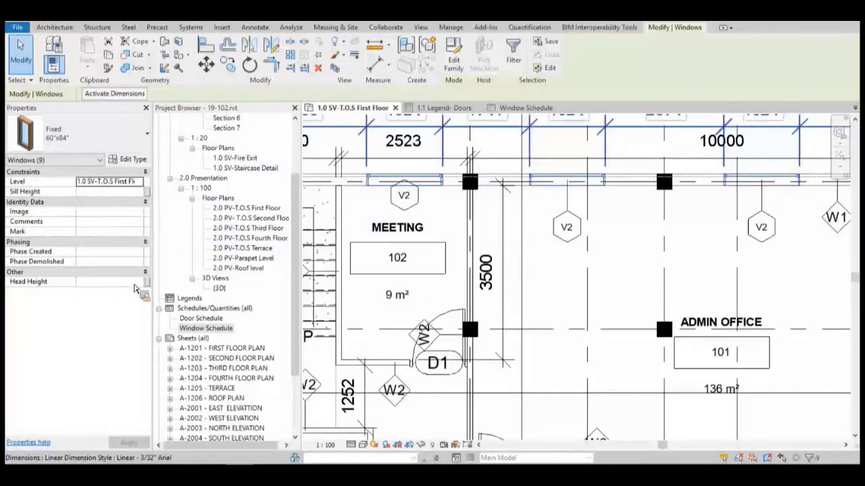
pyautogui.click(139, 252)
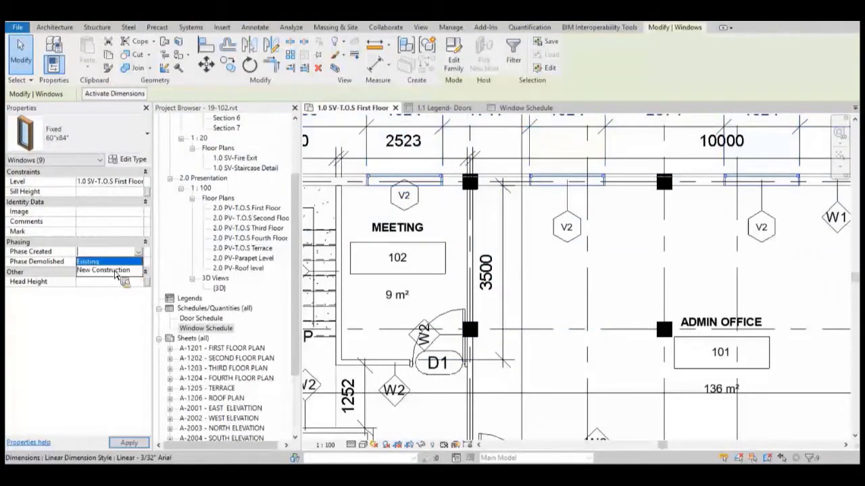
pyautogui.click(116, 271)
pyautogui.click(138, 262)
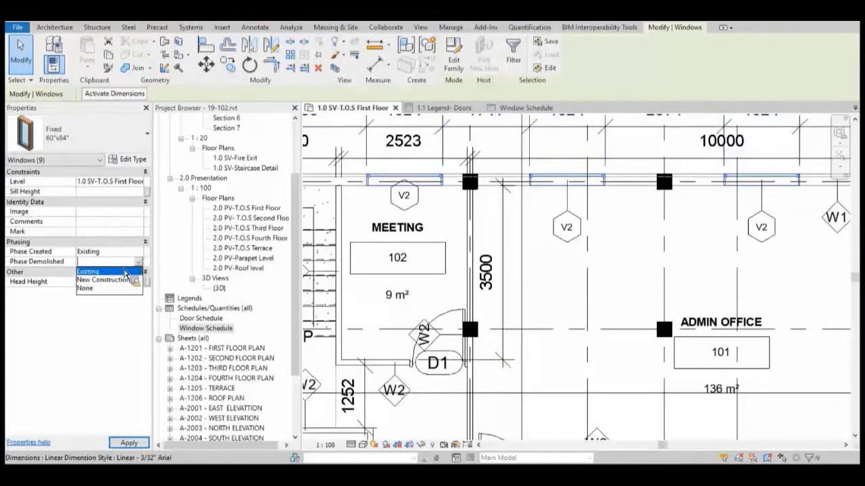
pyautogui.click(86, 287)
pyautogui.click(138, 443)
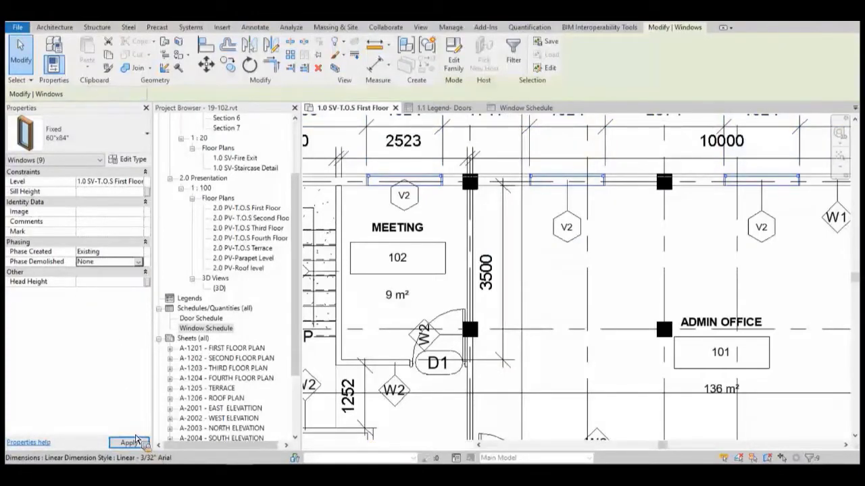
# Sort the window schedule by Level in ascending order with a header for each level
pyautogui.click(526, 109)
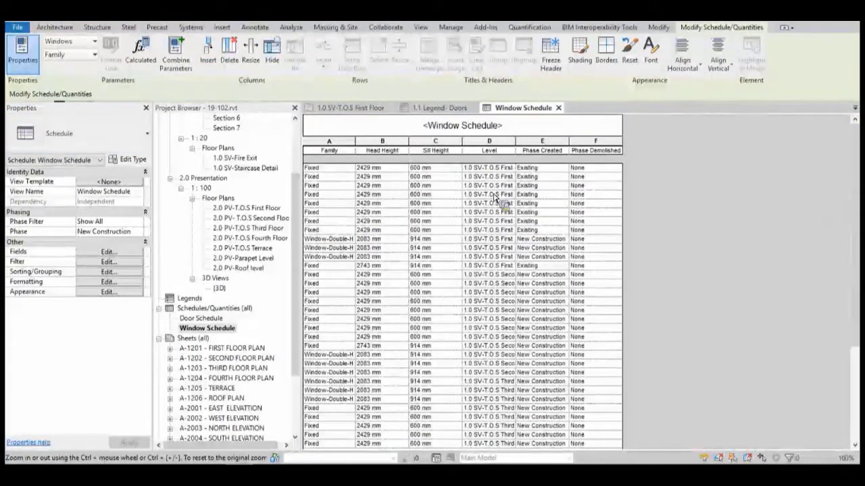
pyautogui.click(110, 271)
pyautogui.click(387, 140)
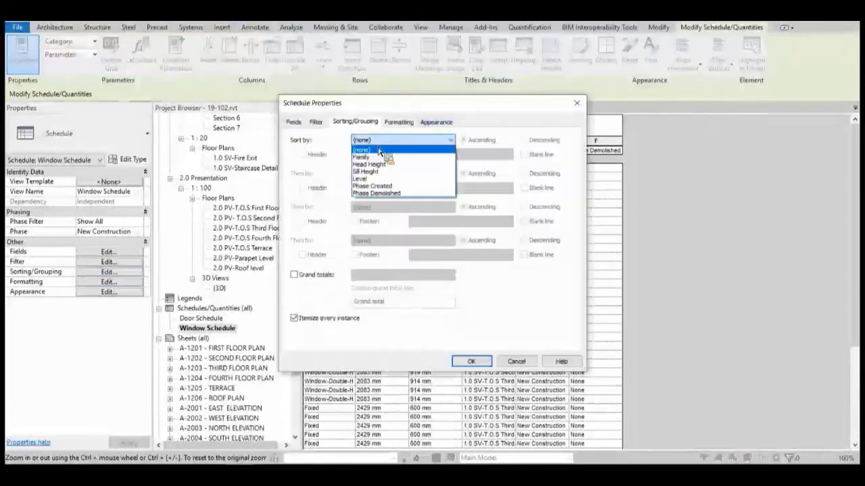
pyautogui.click(375, 179)
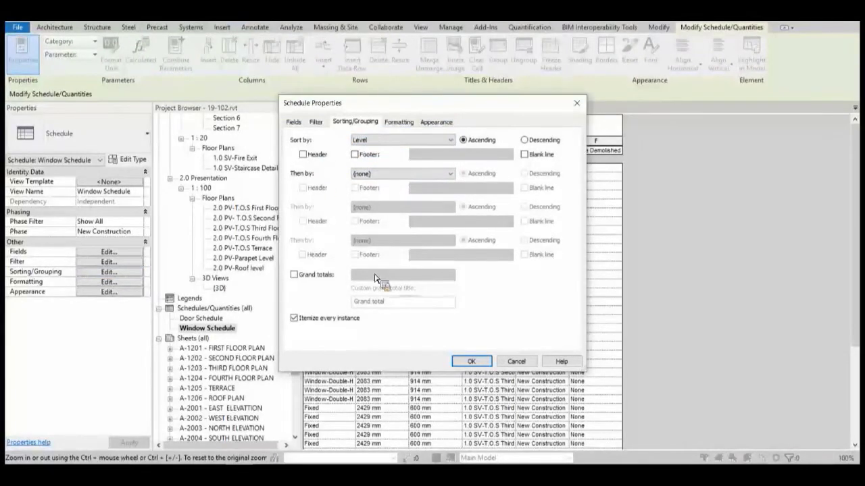
pyautogui.click(472, 361)
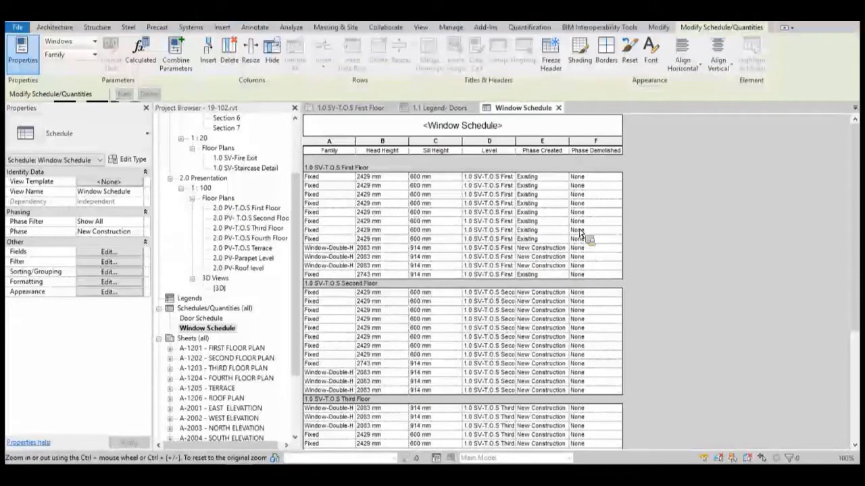
# Highlight in the model the Fixed window listed just above the first floor double-hung windows and set its Phase Demolished to New Construction
pyautogui.click(337, 248)
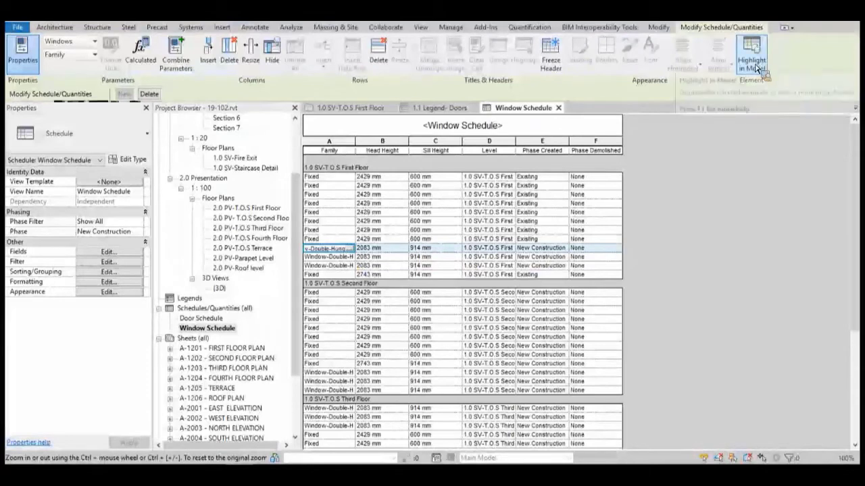
pyautogui.click(329, 239)
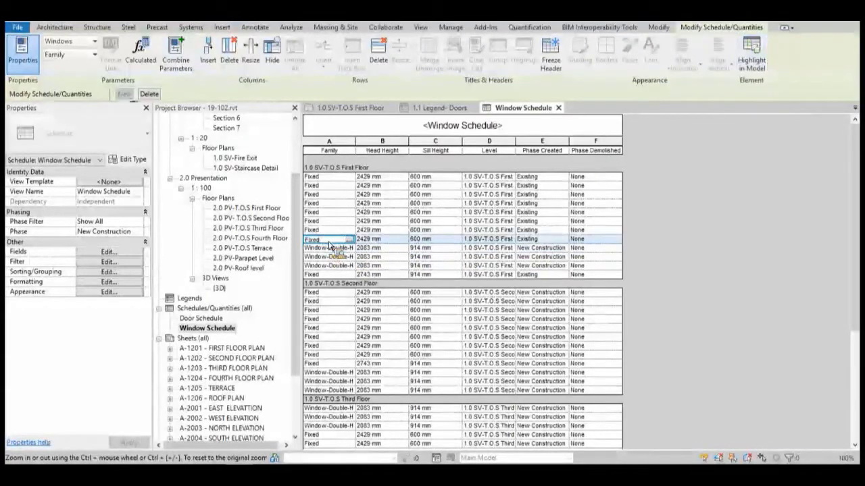
pyautogui.click(751, 55)
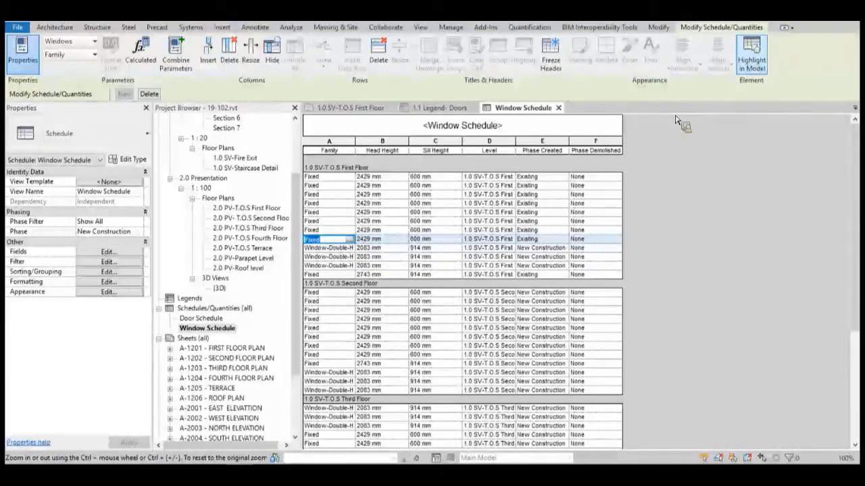
pyautogui.click(488, 255)
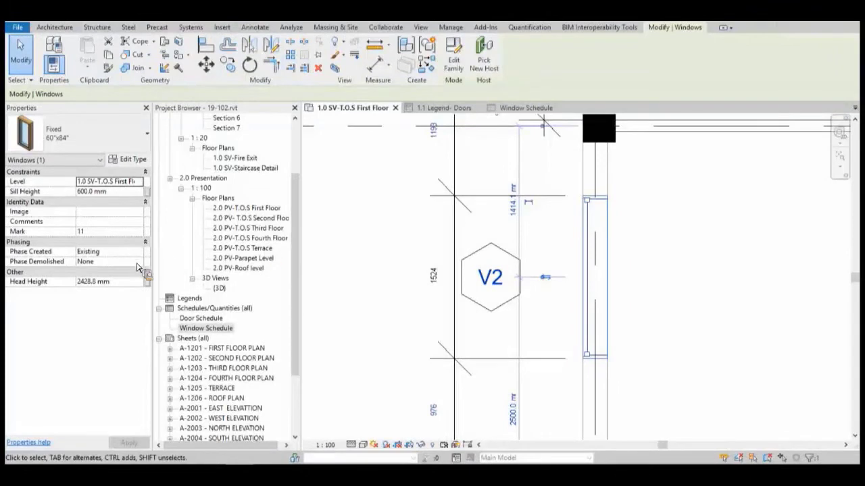
pyautogui.click(111, 262)
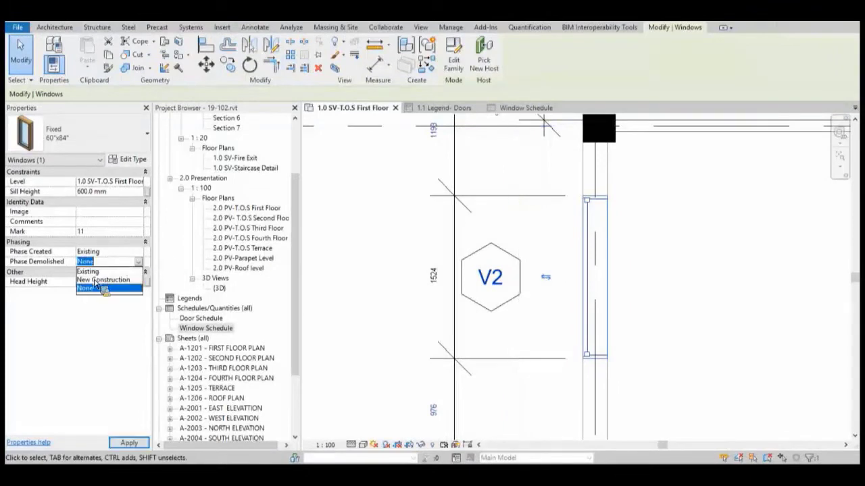
pyautogui.click(101, 280)
pyautogui.click(130, 443)
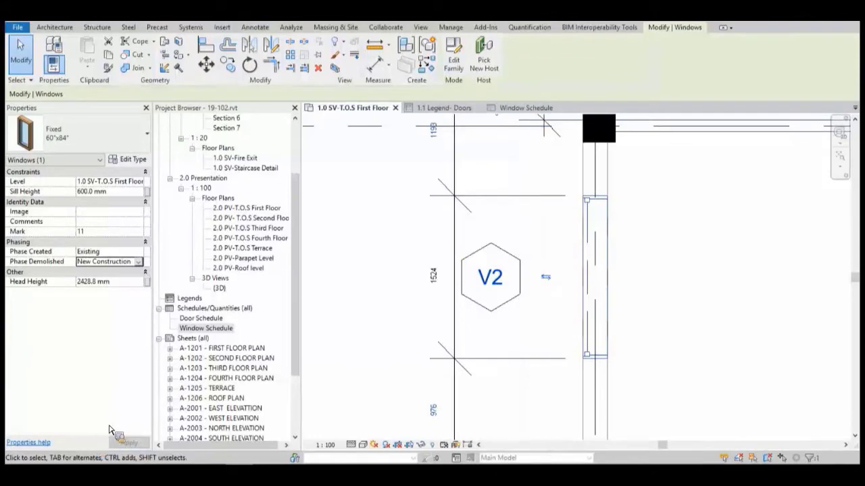
pyautogui.click(530, 108)
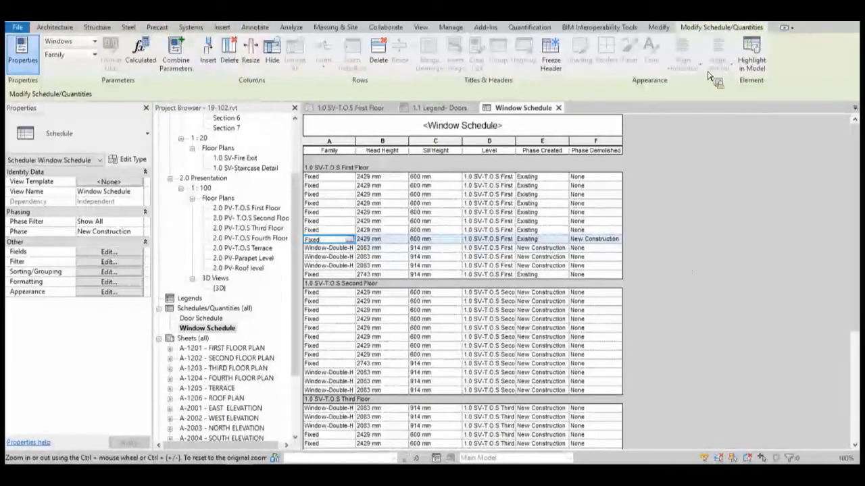
# Examine the first floor plan from the admin office and extension to the courtyard and reception area
pyautogui.click(378, 107)
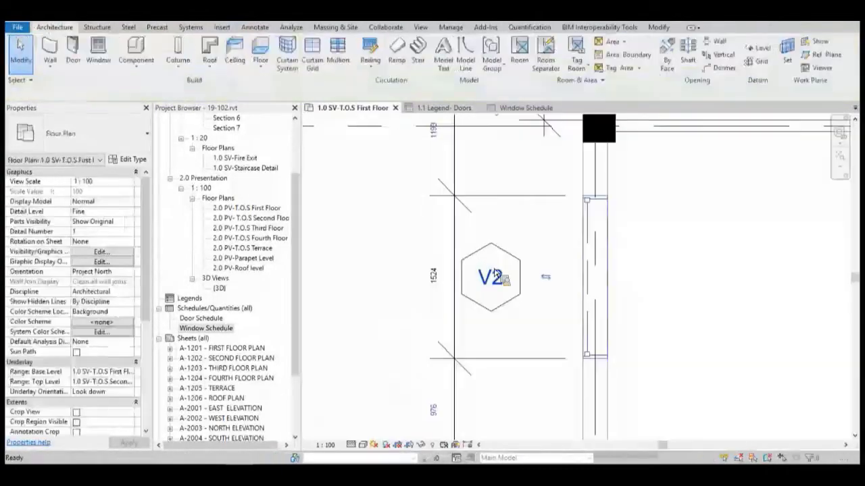
pyautogui.scroll(-3, 491, 288)
pyautogui.scroll(-3, 488, 288)
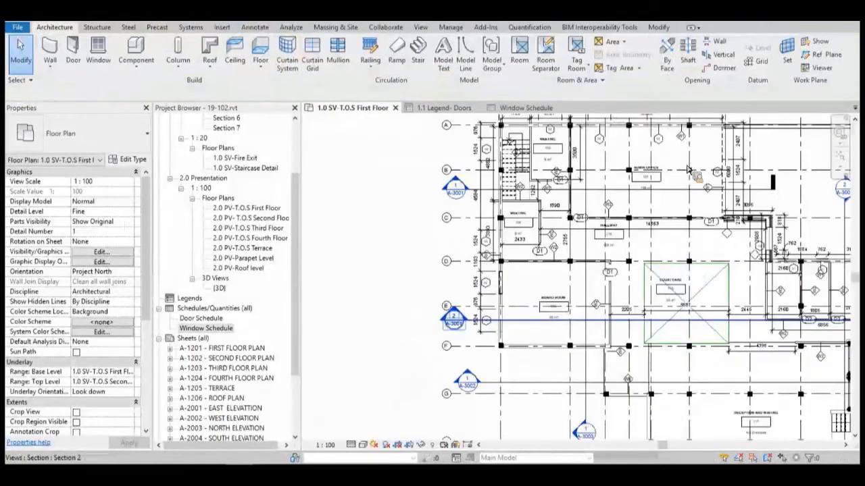
pyautogui.scroll(-1, 501, 233)
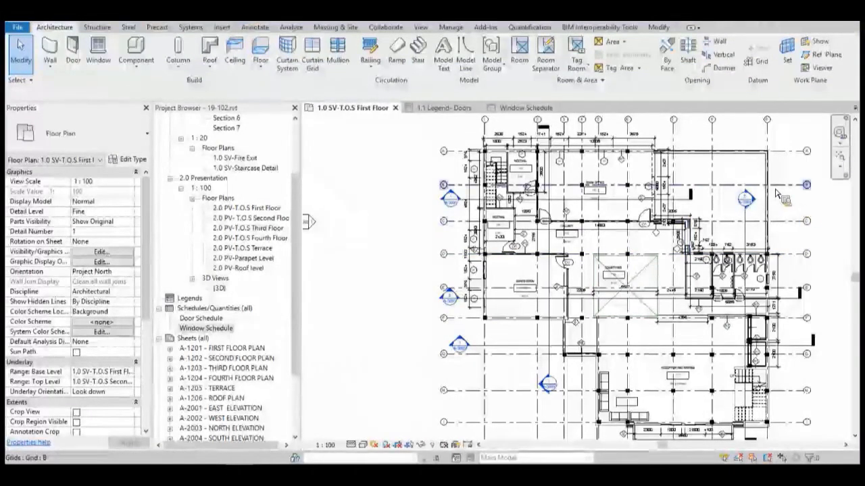
pyautogui.click(689, 352)
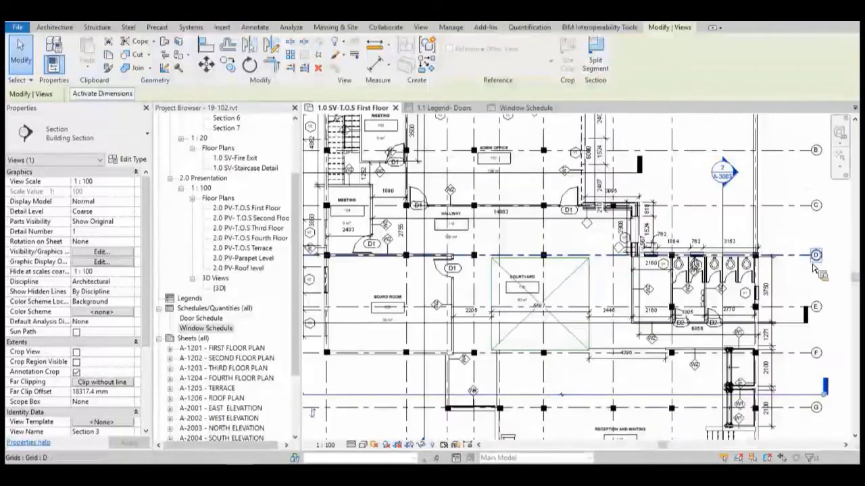
pyautogui.scroll(3, 811, 260)
pyautogui.scroll(-3, 544, 131)
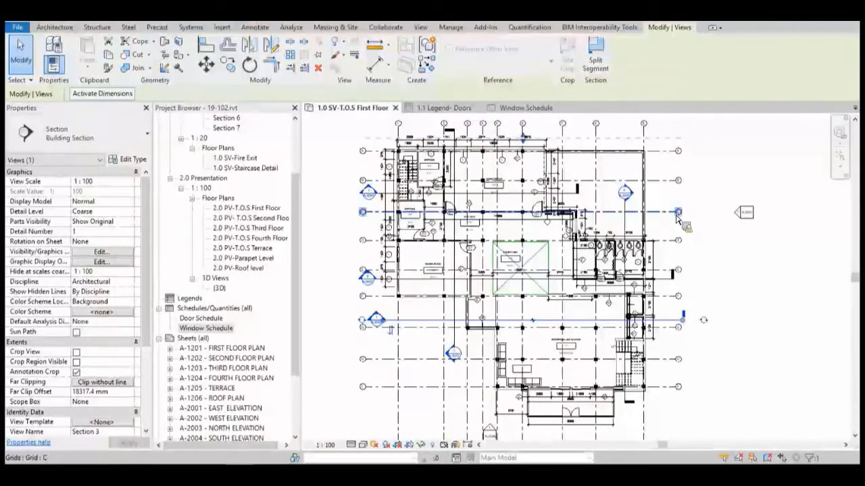
pyautogui.scroll(6, 470, 256)
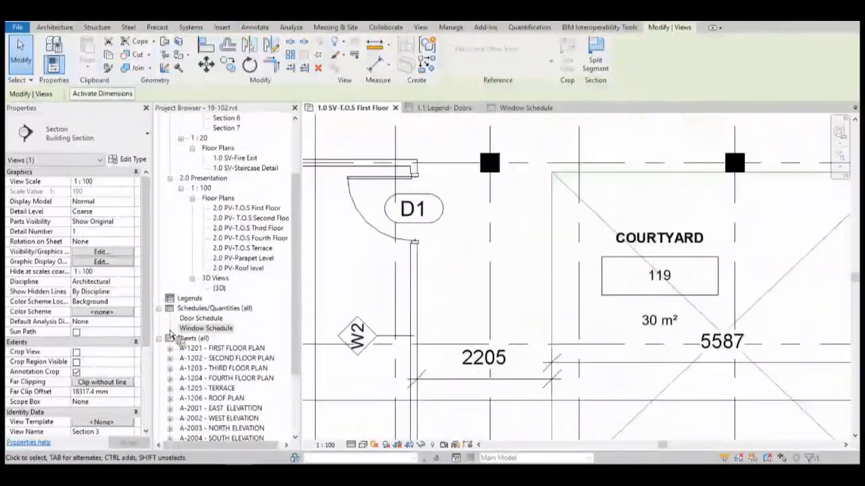
# Open the Door Schedule and highlight the 30" x 80" doors in the model, showing them in the first floor plan
pyautogui.click(211, 319)
pyautogui.doubleClick(212, 321)
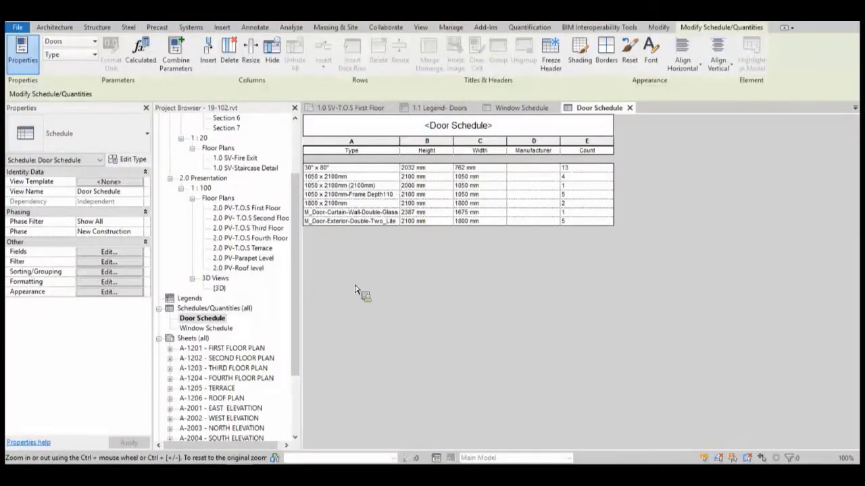
pyautogui.click(344, 168)
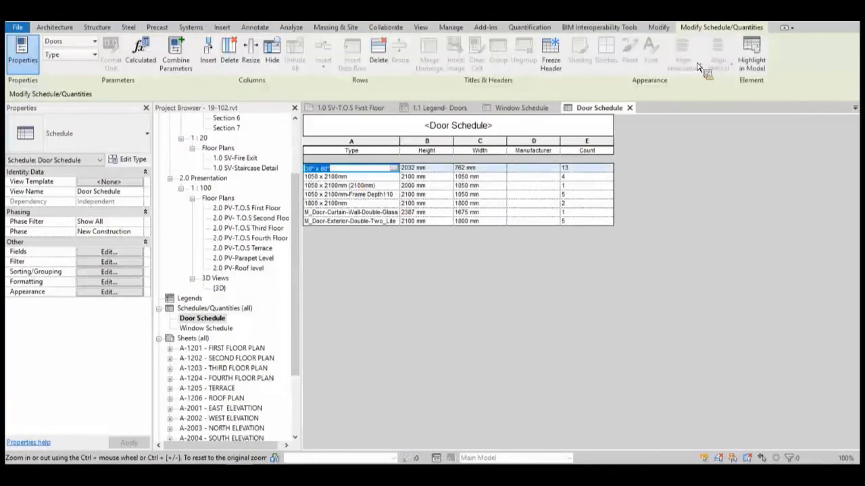
pyautogui.click(752, 54)
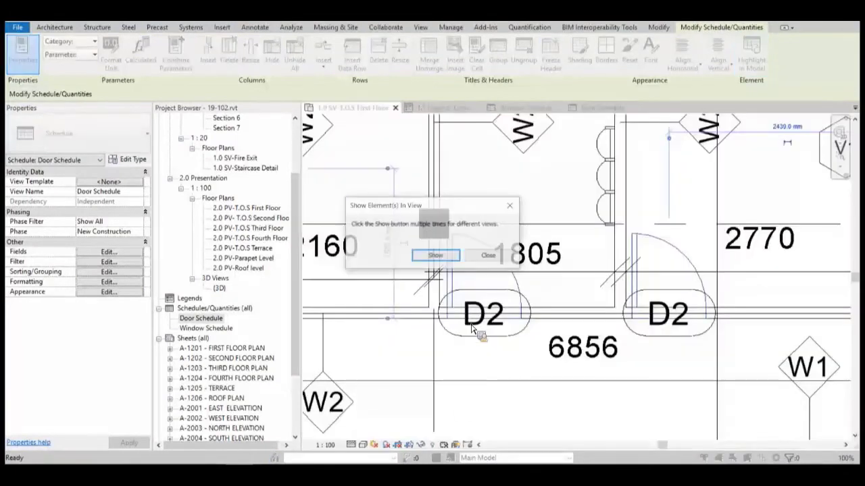
pyautogui.click(447, 258)
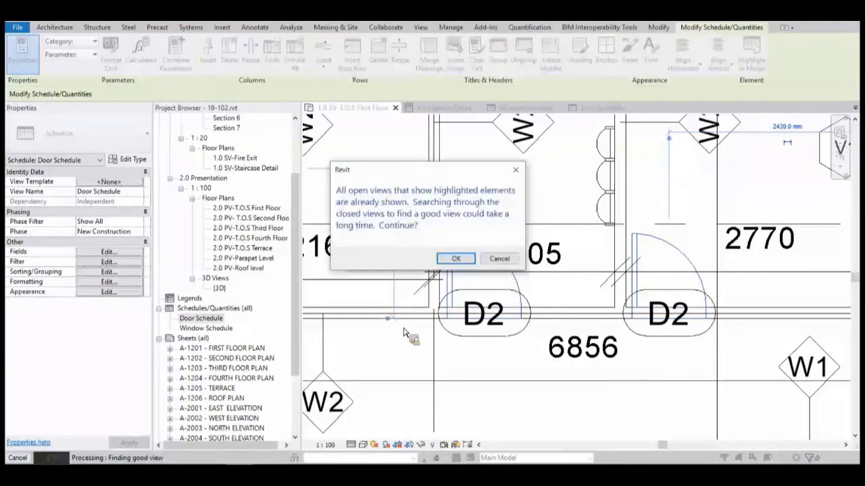
pyautogui.click(473, 259)
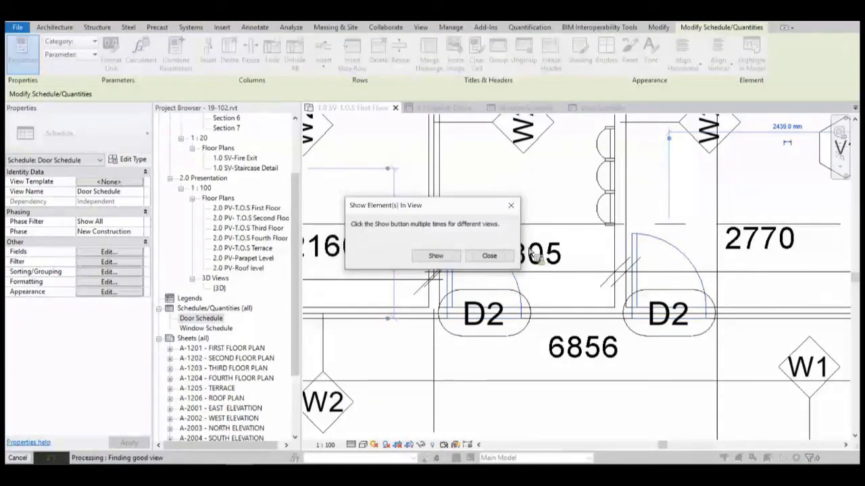
pyautogui.click(490, 257)
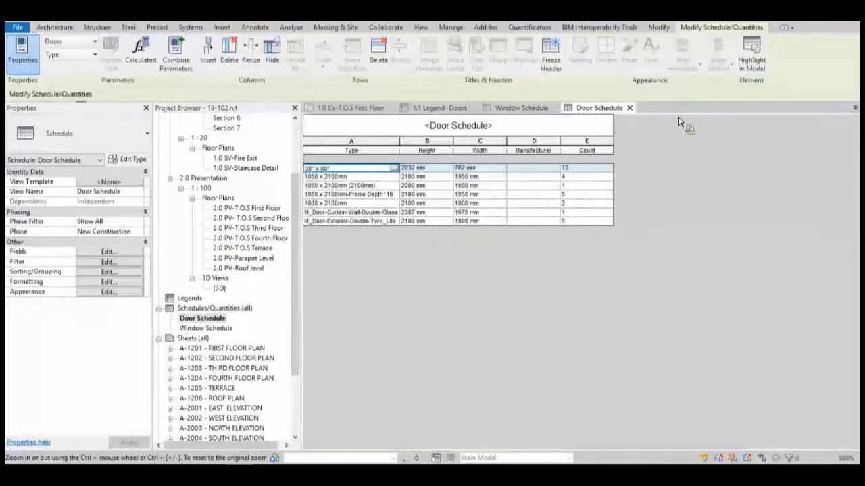
pyautogui.click(753, 60)
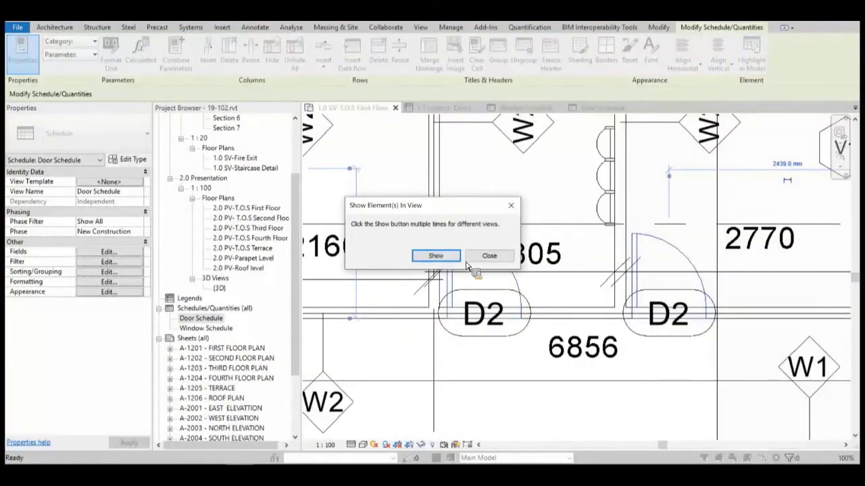
pyautogui.click(489, 255)
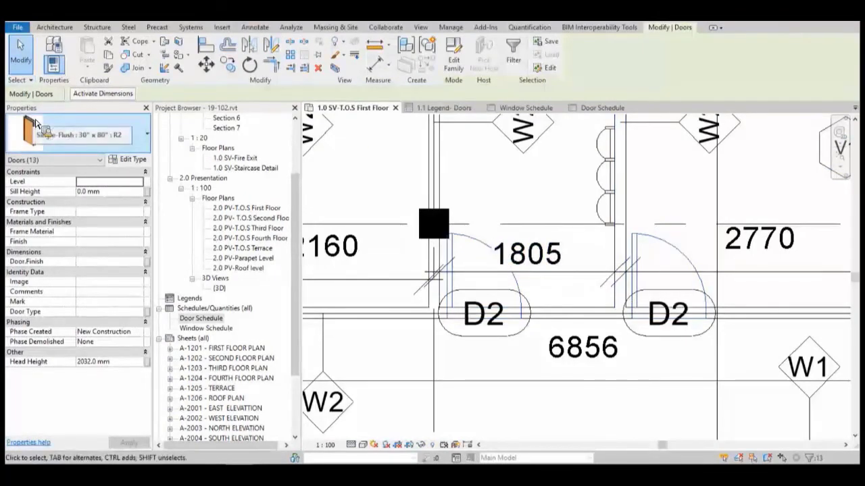
# Select all instances of the Single-Flush 30" x 80" door in the entire project
pyautogui.moveTo(36, 122)
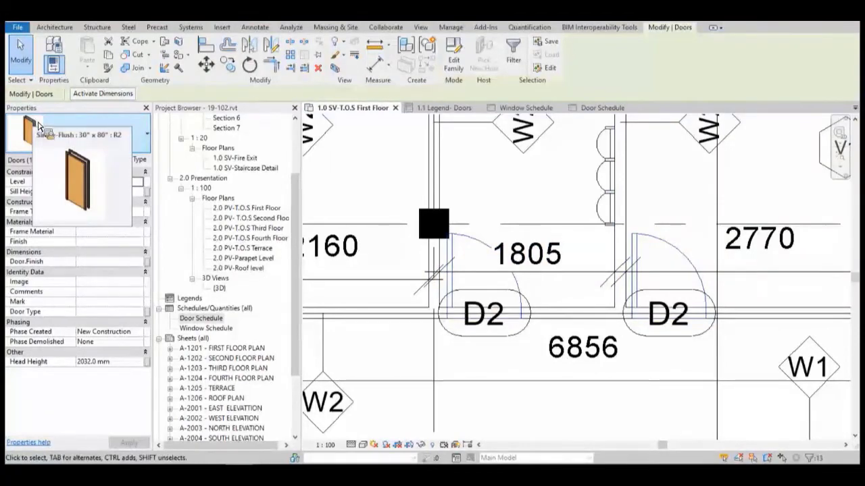
pyautogui.moveTo(137, 131)
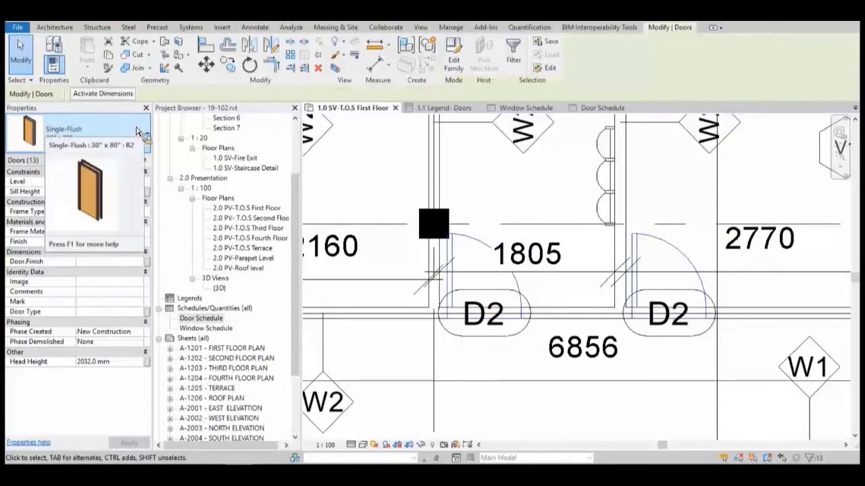
pyautogui.click(137, 130)
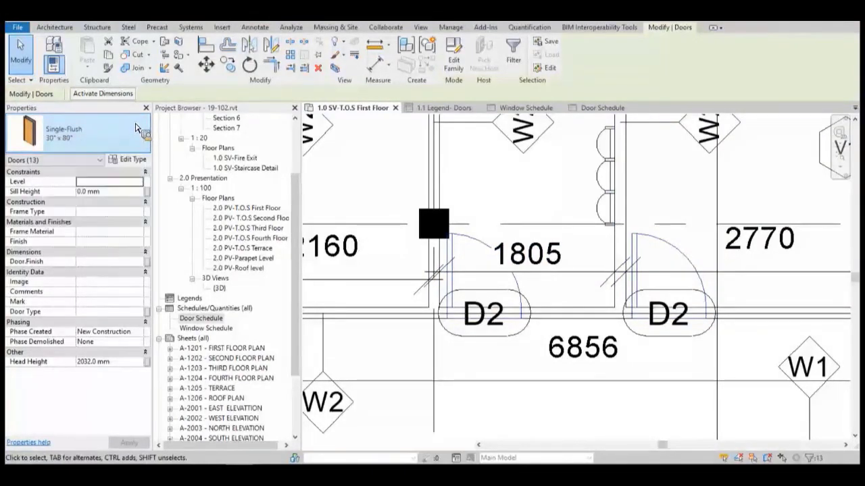
pyautogui.click(136, 128)
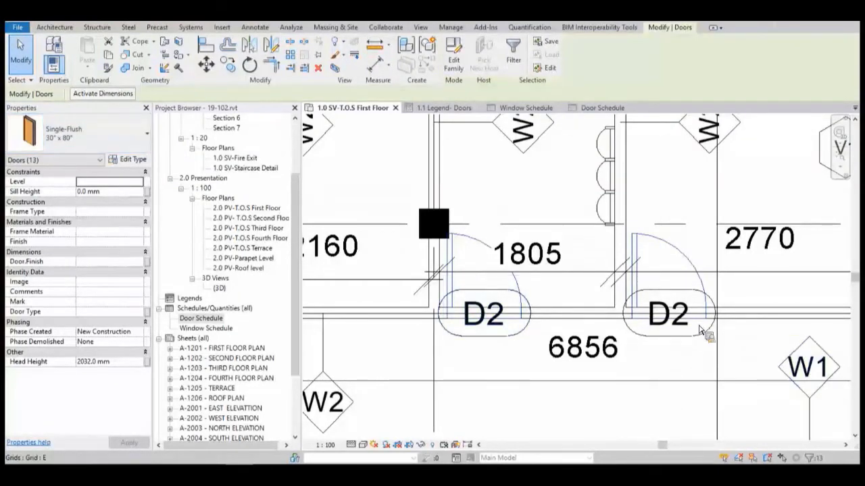
pyautogui.rightClick(483, 252)
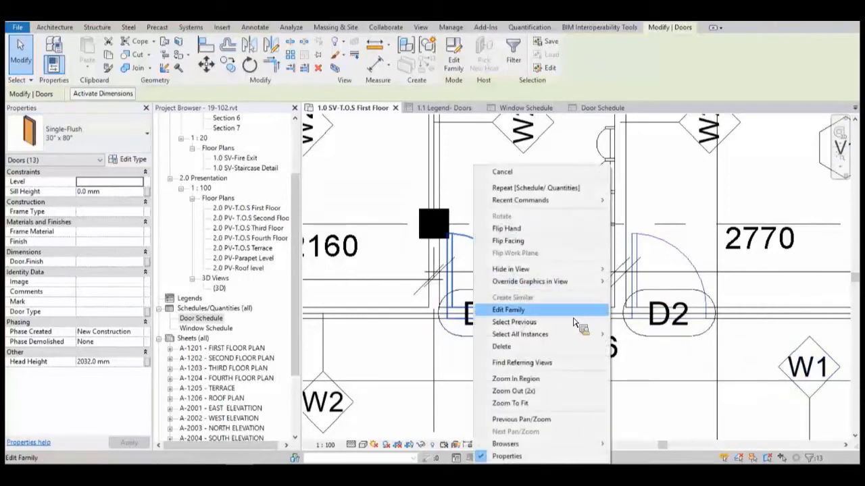
pyautogui.moveTo(581, 334)
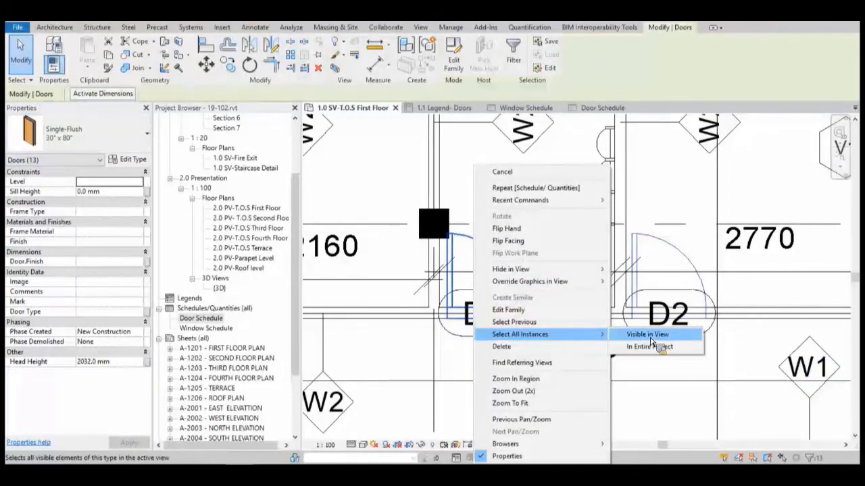
pyautogui.click(649, 346)
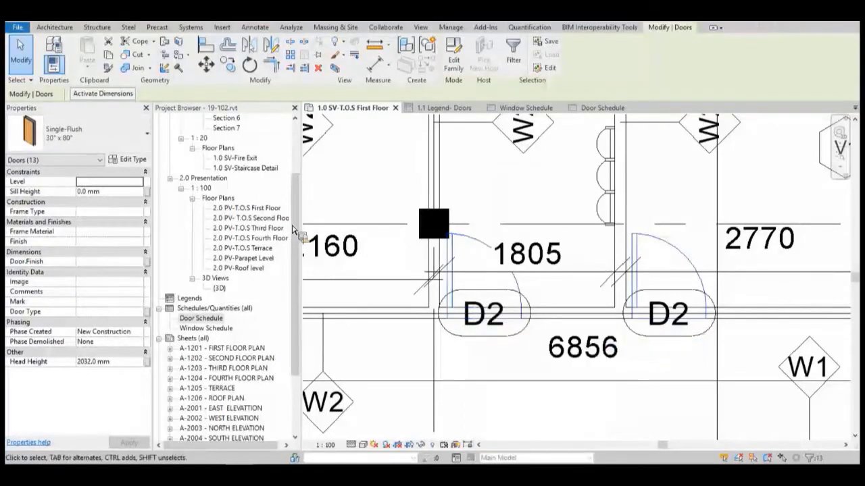
# Try the M_Door-Passage-Single-Two_Lite_Narrow 1050 x 2100mm type on the selected doors, and change them to Single-Flush 36" x 80" instead
pyautogui.click(125, 138)
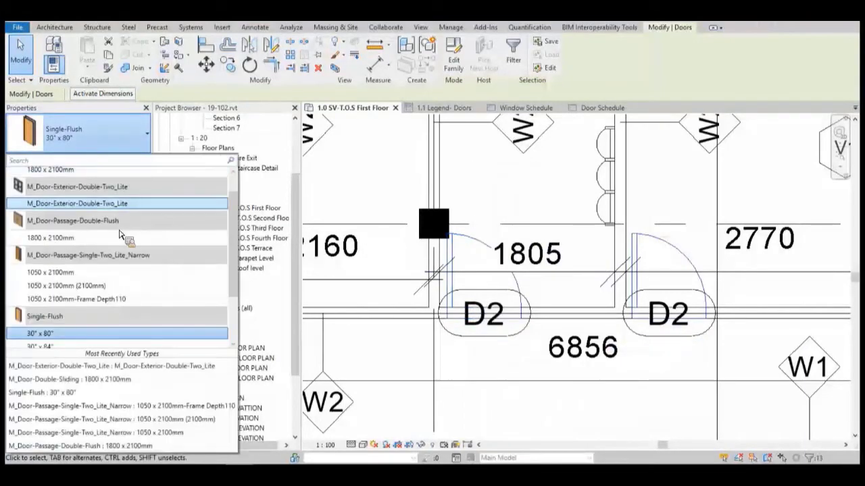
pyautogui.click(122, 274)
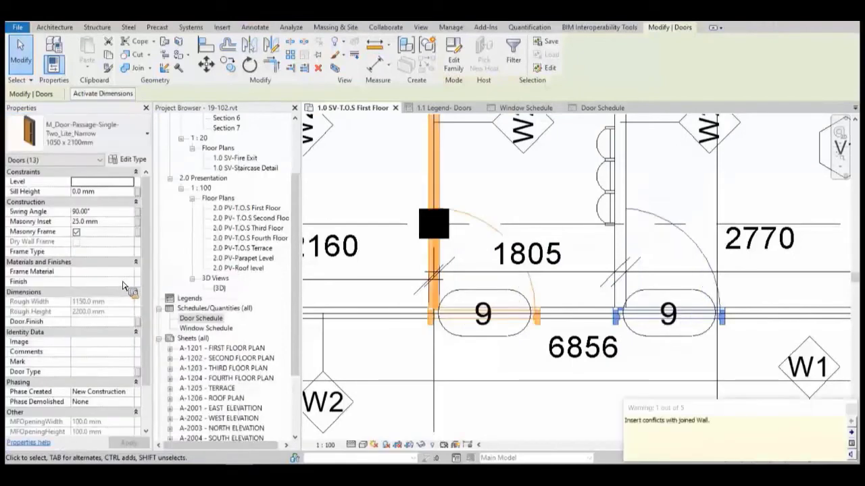
pyautogui.click(132, 135)
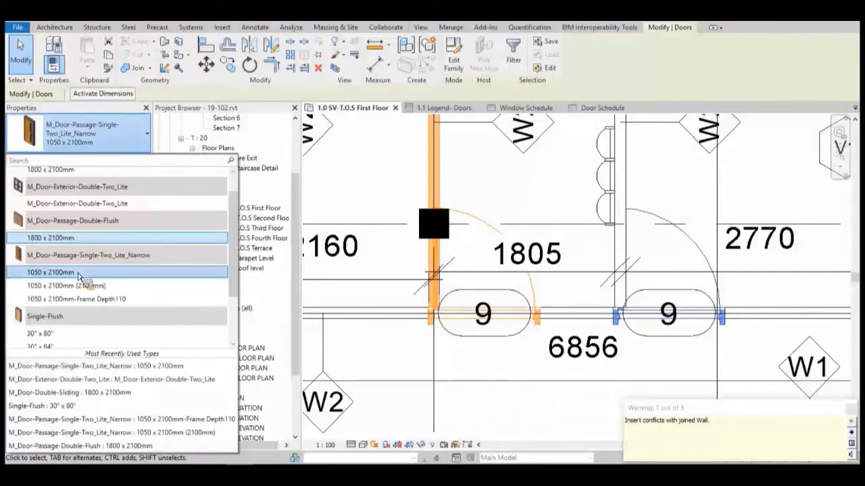
pyautogui.scroll(-2, 77, 319)
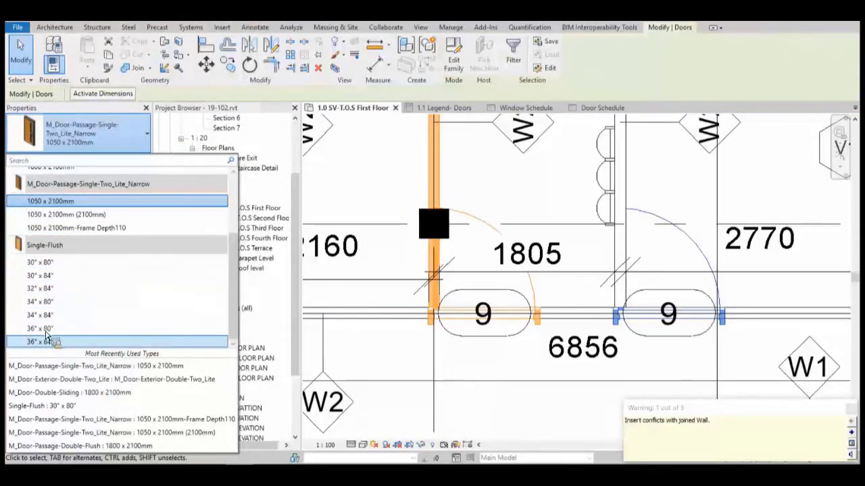
pyautogui.press('Escape')
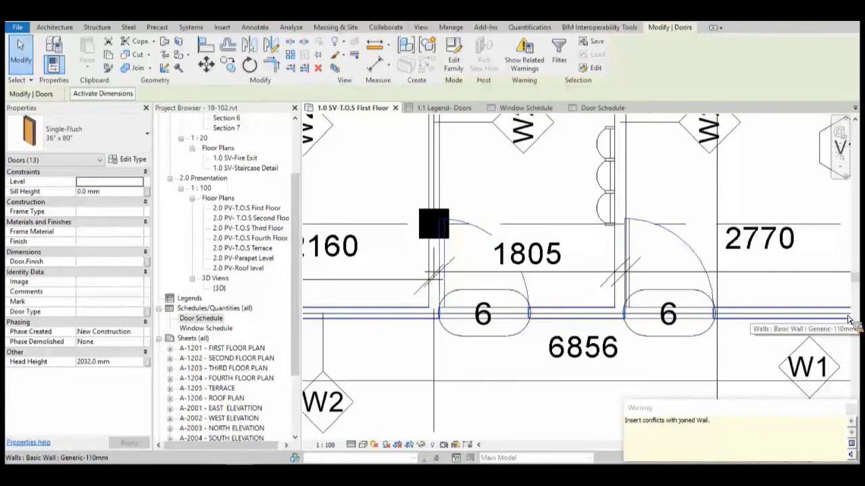
# Check the changed door type in the Door Schedule and dismiss the joined wall warning
pyautogui.click(600, 108)
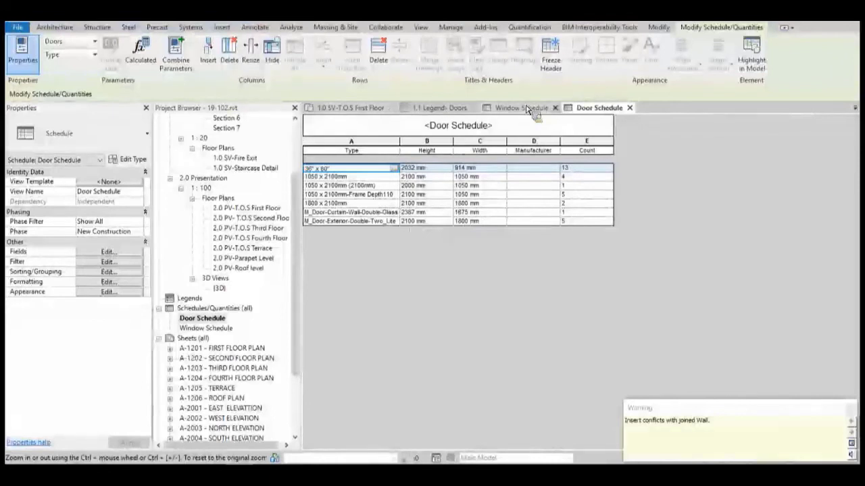
pyautogui.moveTo(764, 419); pyautogui.dragTo(637, 397)
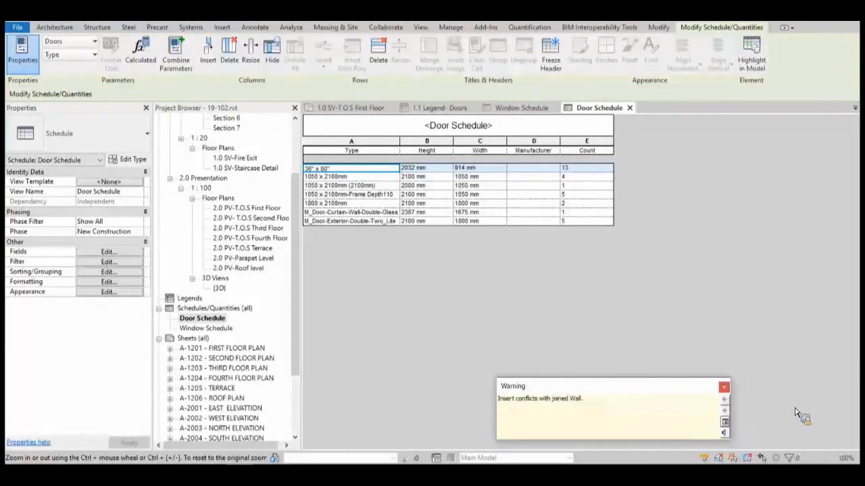
pyautogui.click(723, 387)
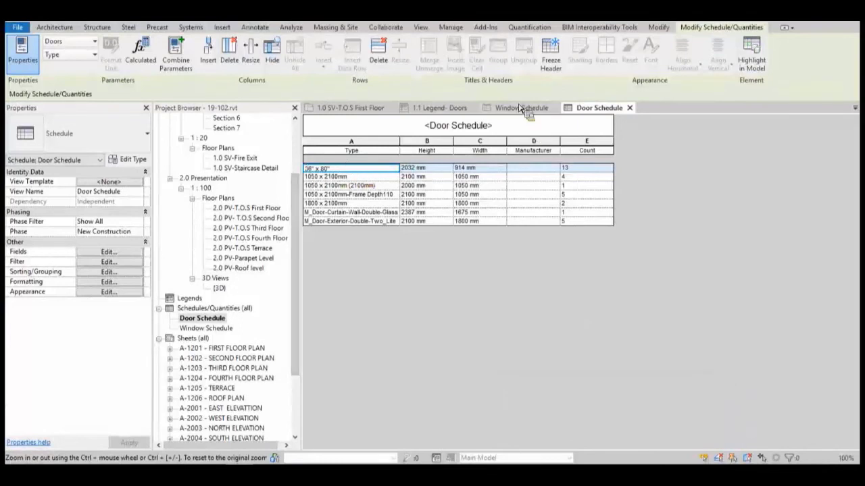
# Change only the single-flush door beside the column in the first floor plan to 32" x 84" and check it in the Door Schedule
pyautogui.click(358, 108)
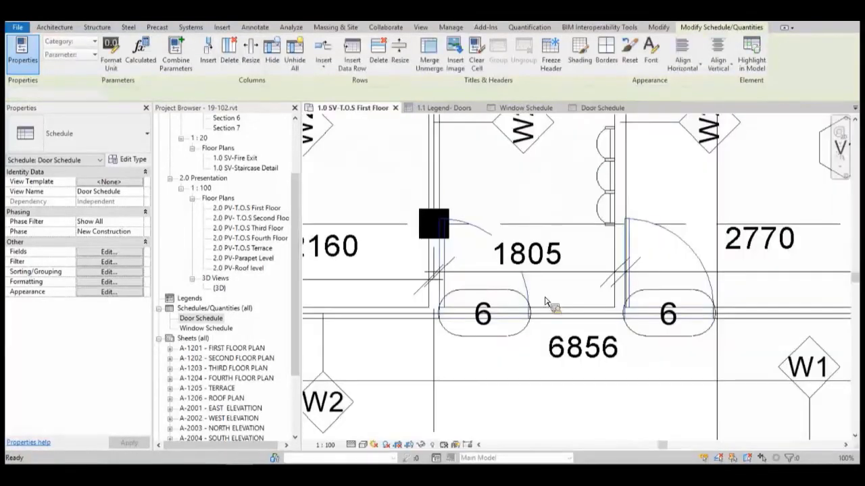
pyautogui.click(534, 297)
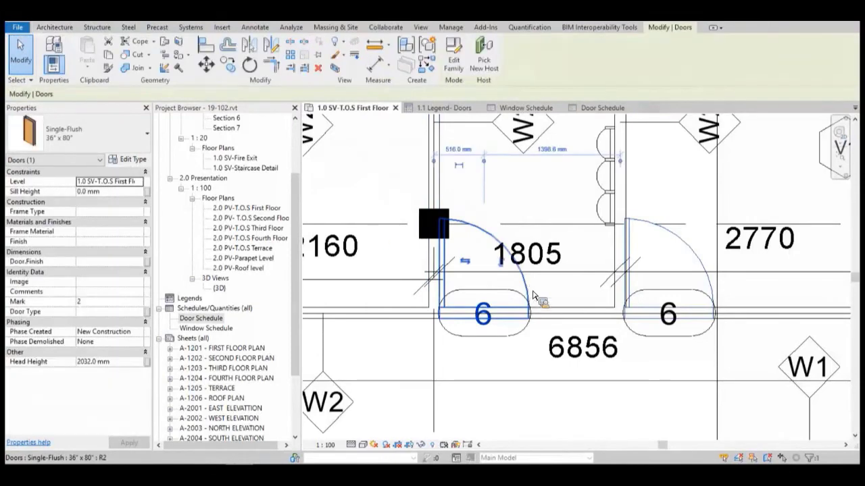
pyautogui.click(121, 135)
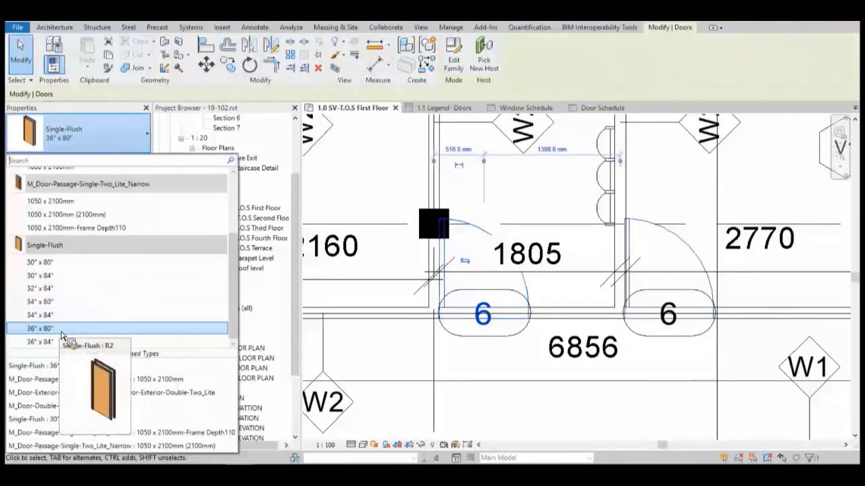
pyautogui.click(67, 289)
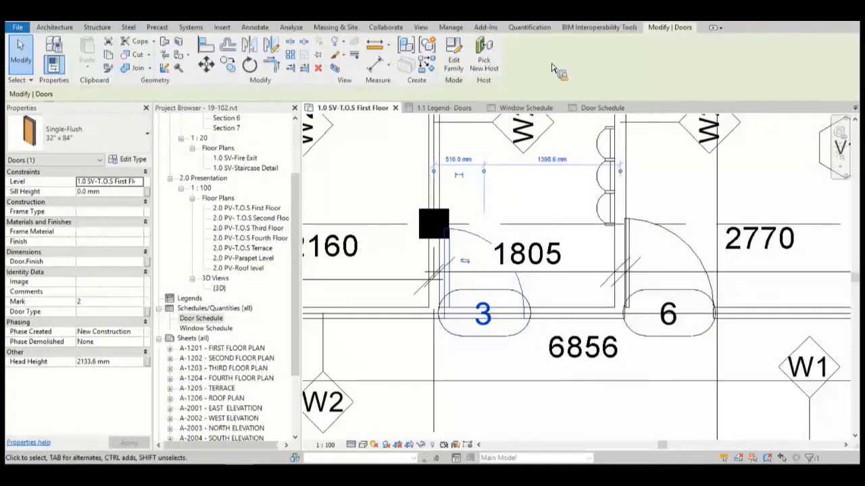
pyautogui.click(601, 108)
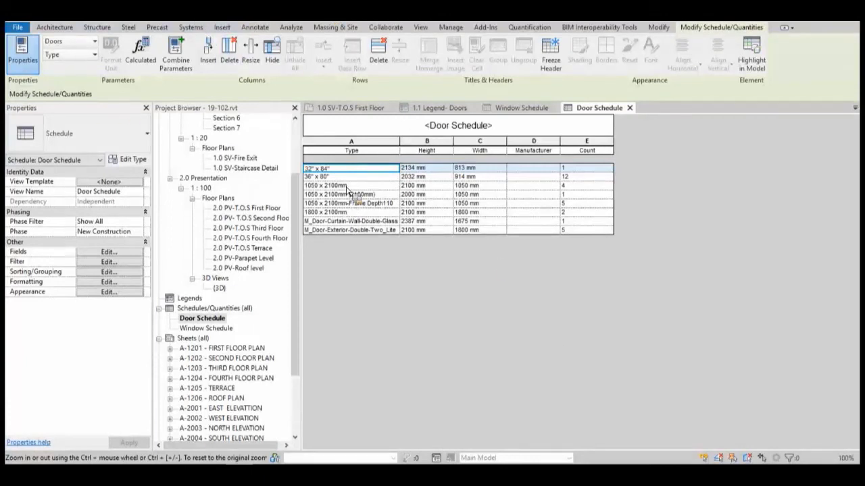
pyautogui.click(350, 109)
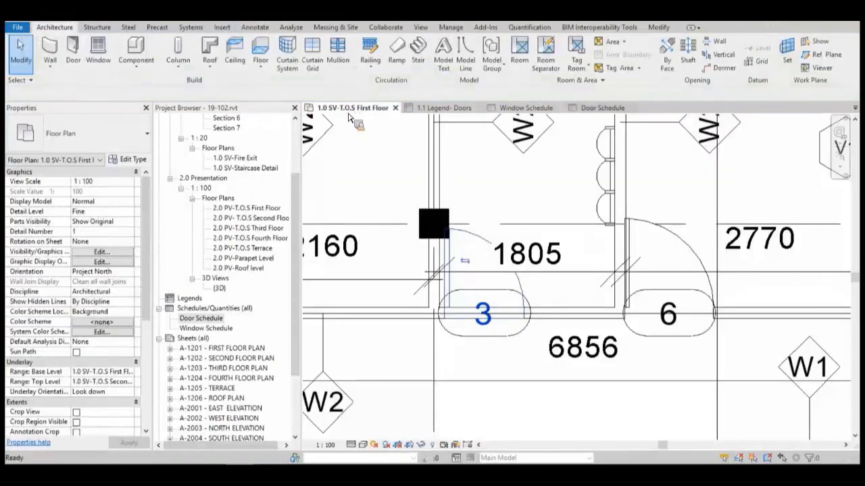